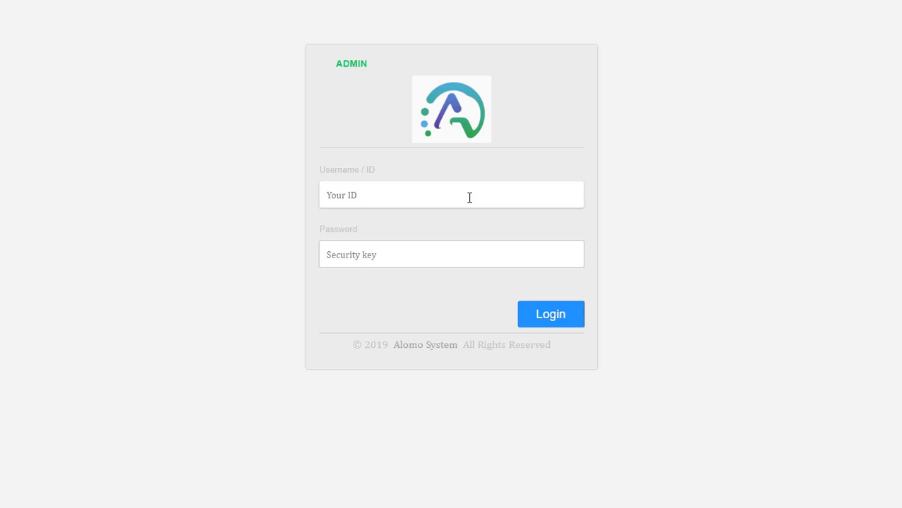
- Log in with the administrator ID and password to open the dashboard
{"action": "left_click", "coordinate": [471, 198]}
{"action": "left_click", "coordinate": [367, 201]}
{"action": "type", "text": "123456789"}
{"action": "left_click", "coordinate": [365, 249]}
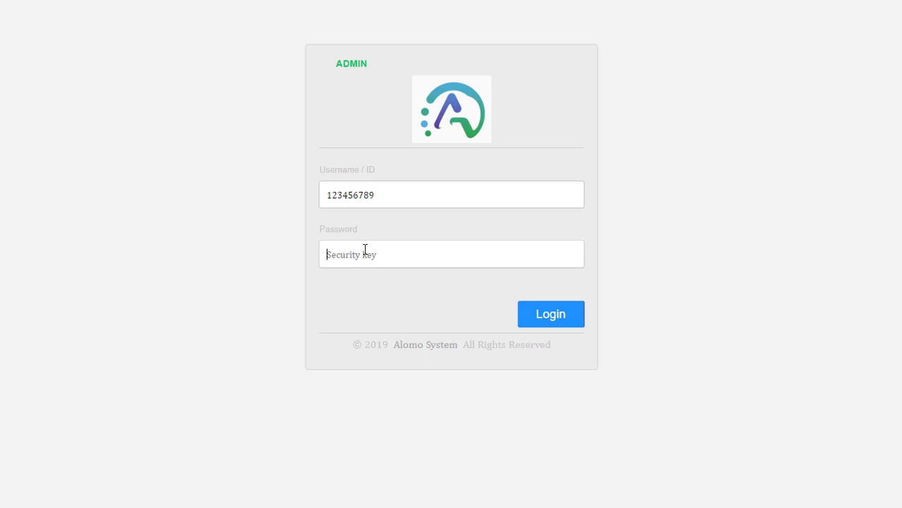
{"action": "type", "text": "****"}
{"action": "left_click", "coordinate": [556, 317]}
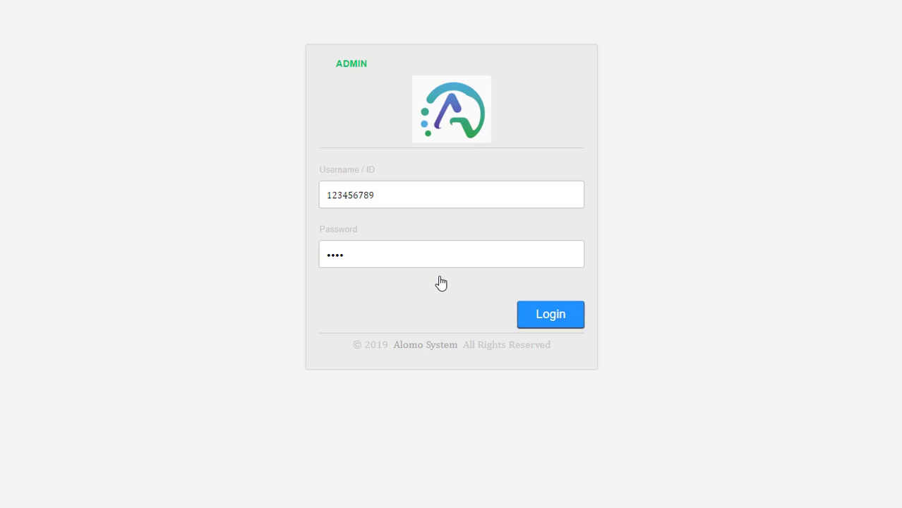
{"action": "left_click", "coordinate": [582, 323]}
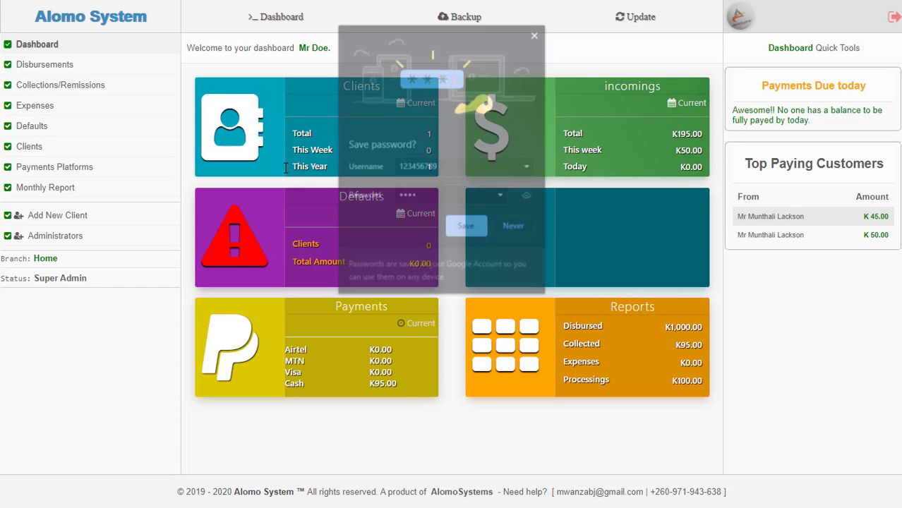
{"action": "left_click", "coordinate": [537, 33]}
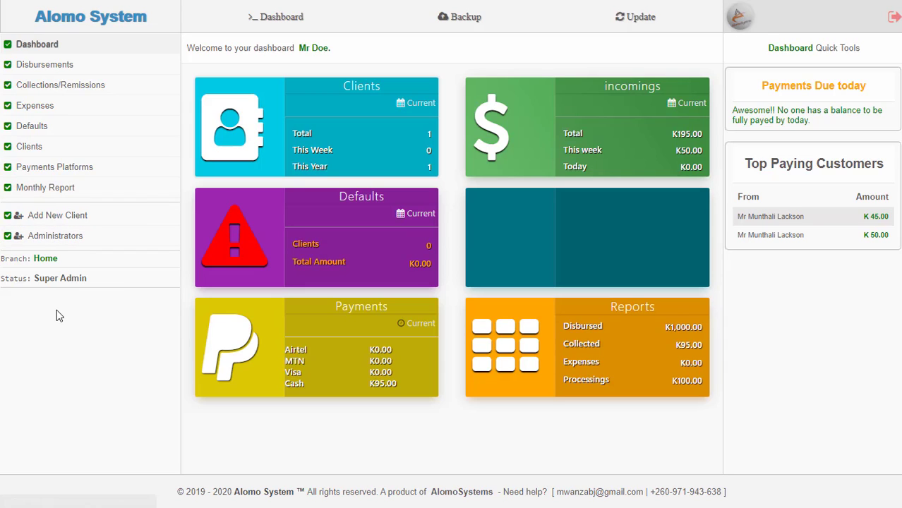
- Open the Add New Client form and enter the client's first and last name
{"action": "left_click", "coordinate": [62, 218]}
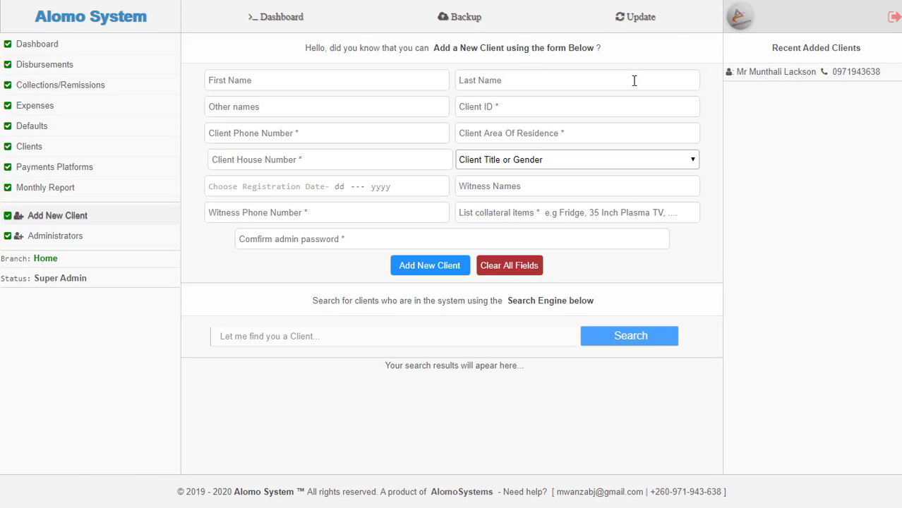
{"action": "left_click", "coordinate": [369, 78]}
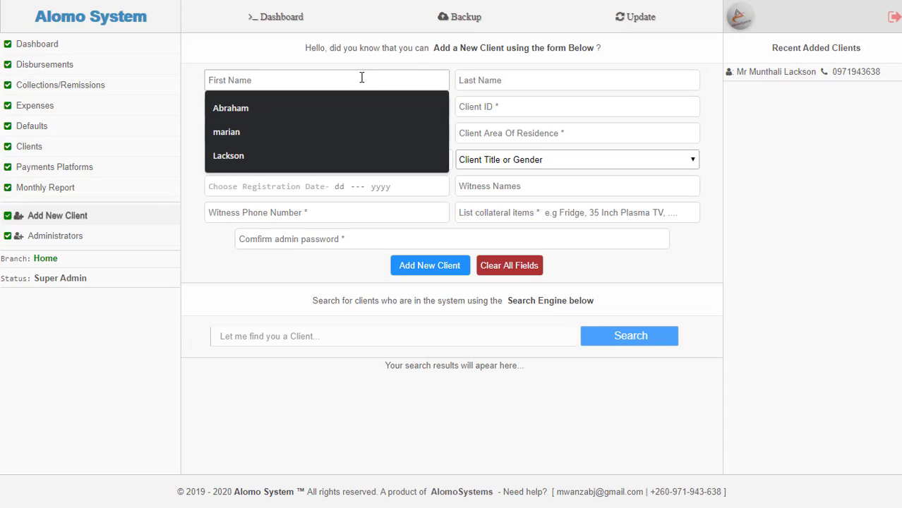
{"action": "type", "text": "Jan"}
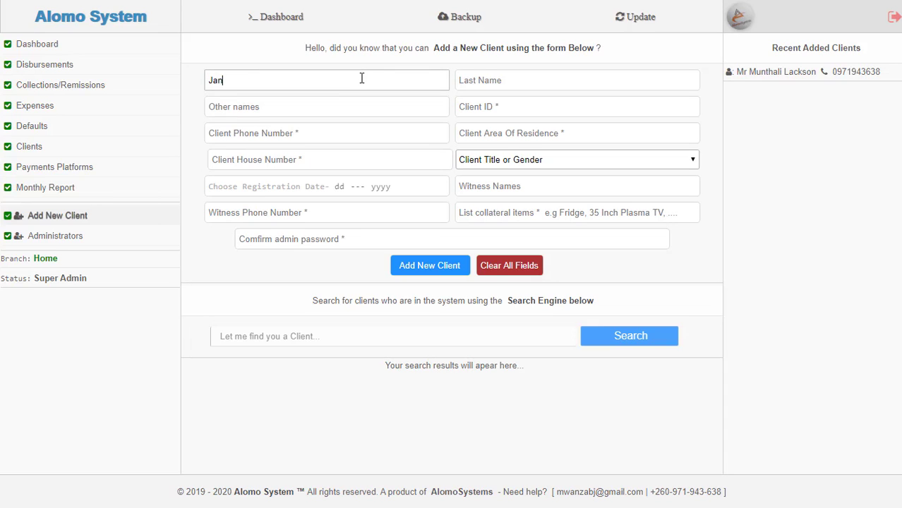
{"action": "type", "text": "e"}
{"action": "type", "text": "d"}
{"action": "key", "text": "BackSpace"}
{"action": "type", "text": "Doe"}
- Enter the partial date in the client ID field and move to the phone number
{"action": "left_click", "coordinate": [348, 103]}
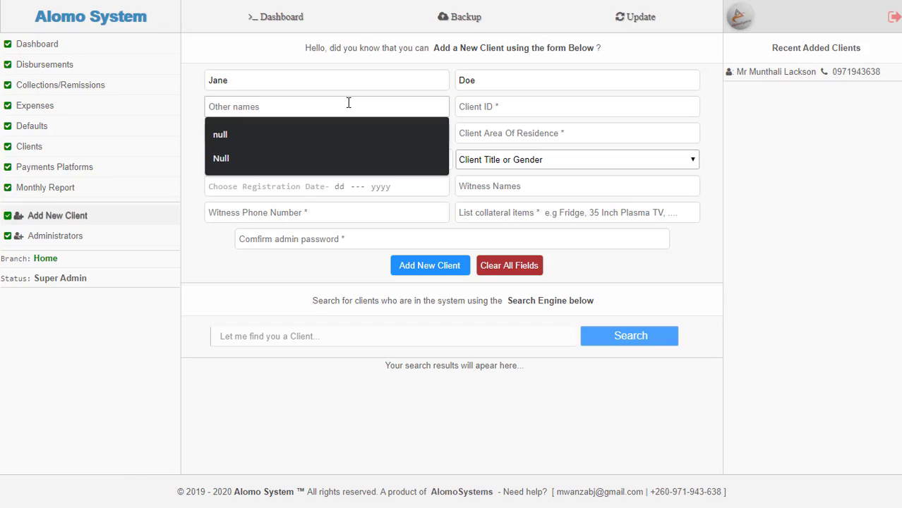
{"action": "left_click", "coordinate": [485, 106]}
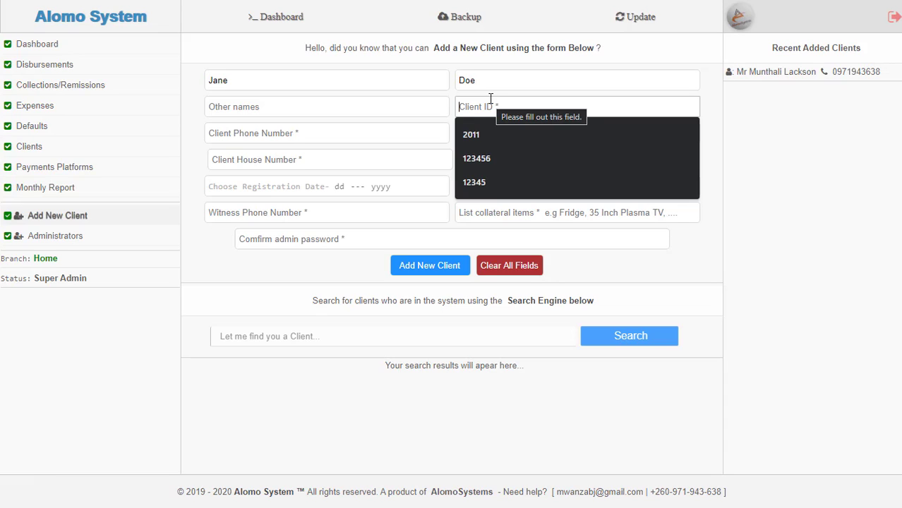
{"action": "type", "text": "12"}
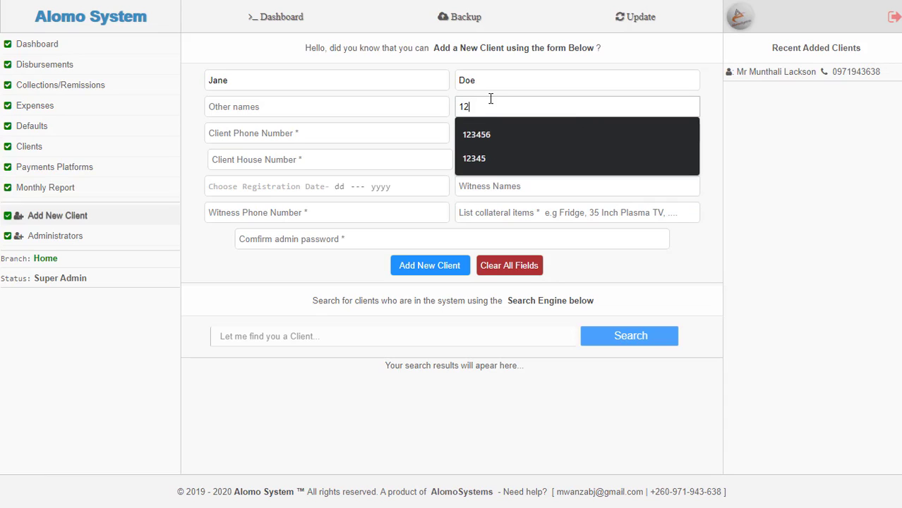
{"action": "type", "text": "/12"}
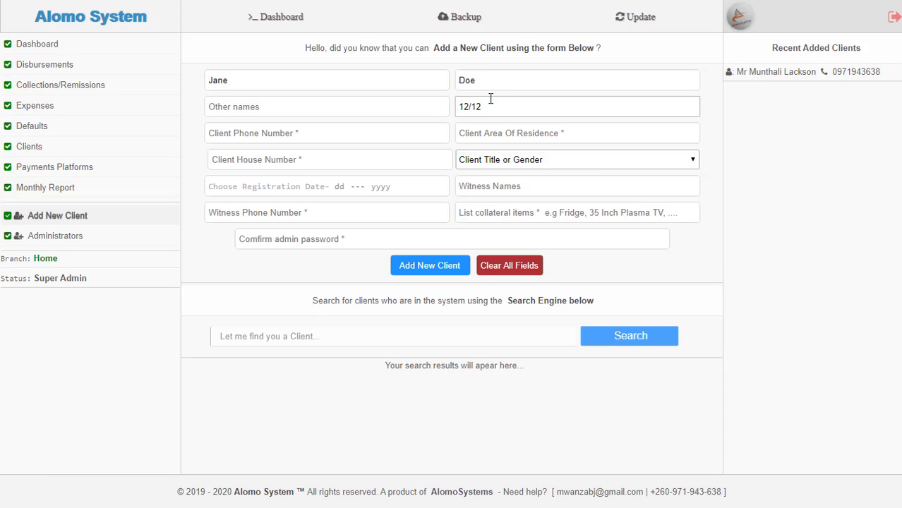
{"action": "type", "text": "/1"}
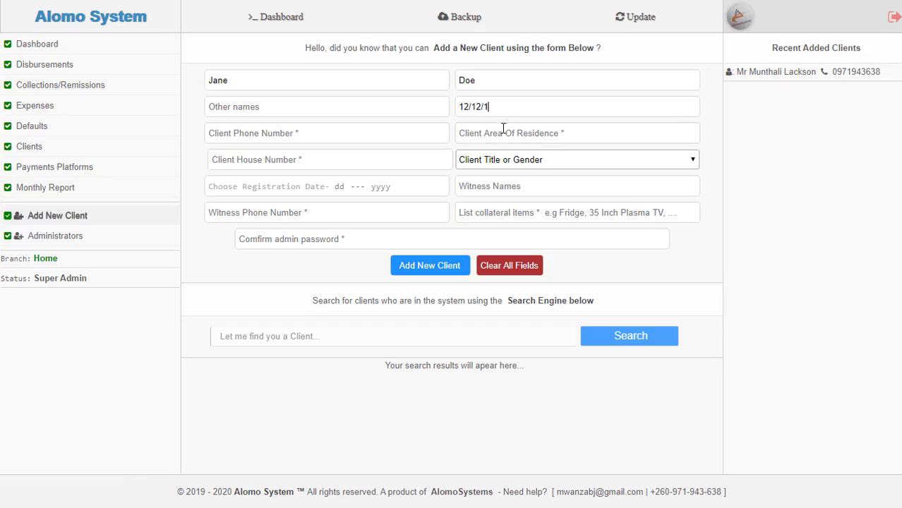
{"action": "left_click", "coordinate": [502, 131]}
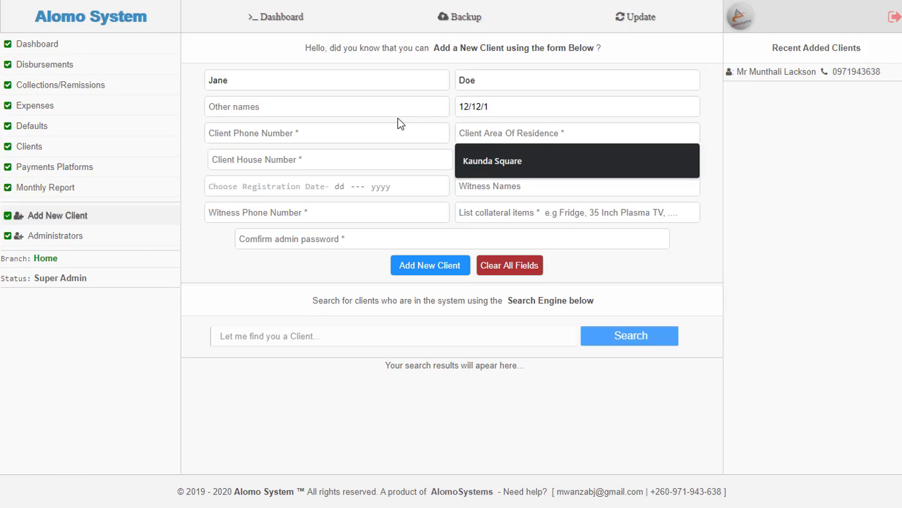
{"action": "left_click", "coordinate": [496, 110]}
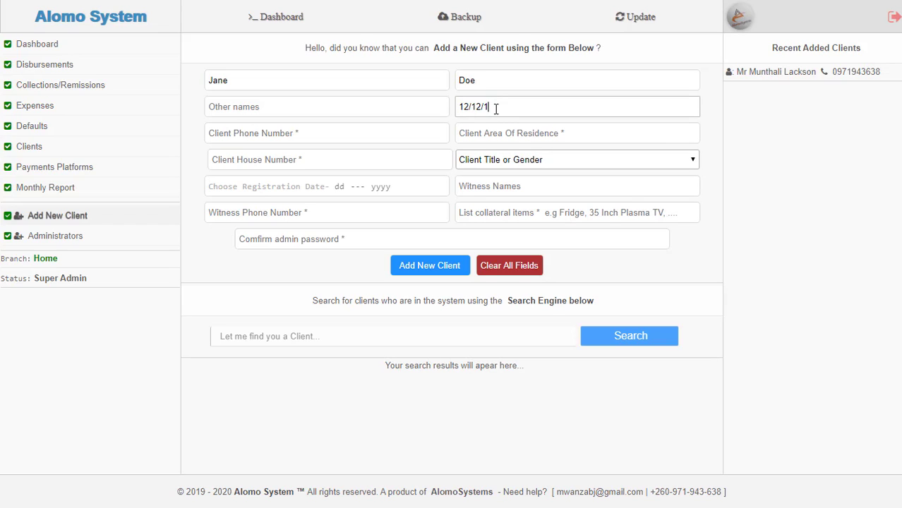
{"action": "left_click", "coordinate": [280, 135]}
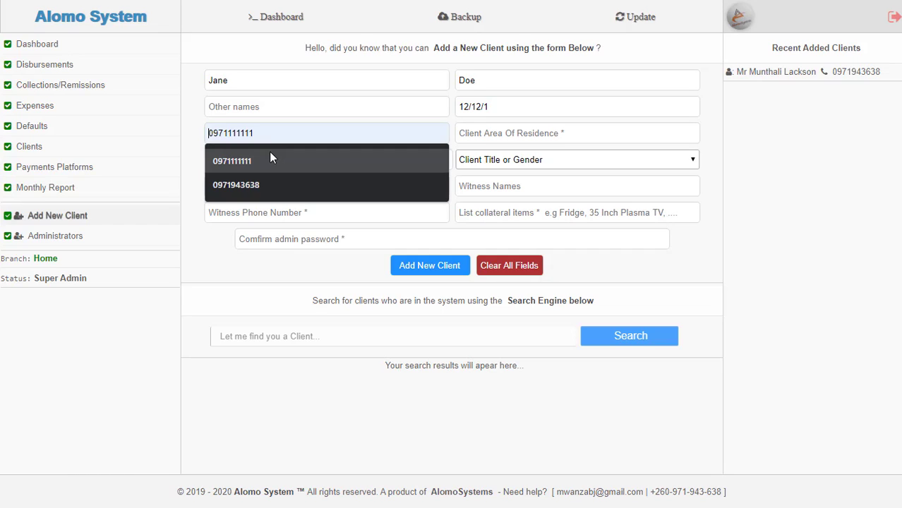
- Fill the phone, area of residence and house number from autofill suggestions, extending the residence area
{"action": "left_click", "coordinate": [269, 155]}
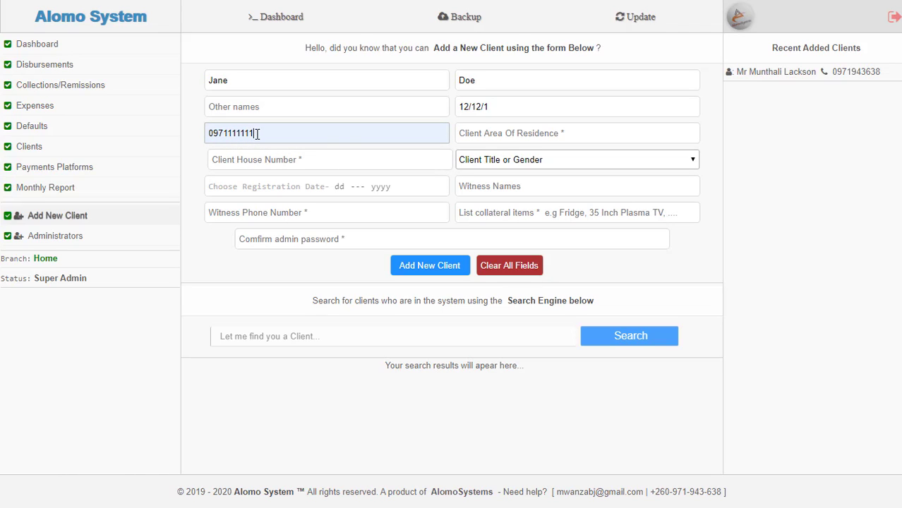
{"action": "left_click", "coordinate": [515, 135]}
{"action": "left_click", "coordinate": [513, 155]}
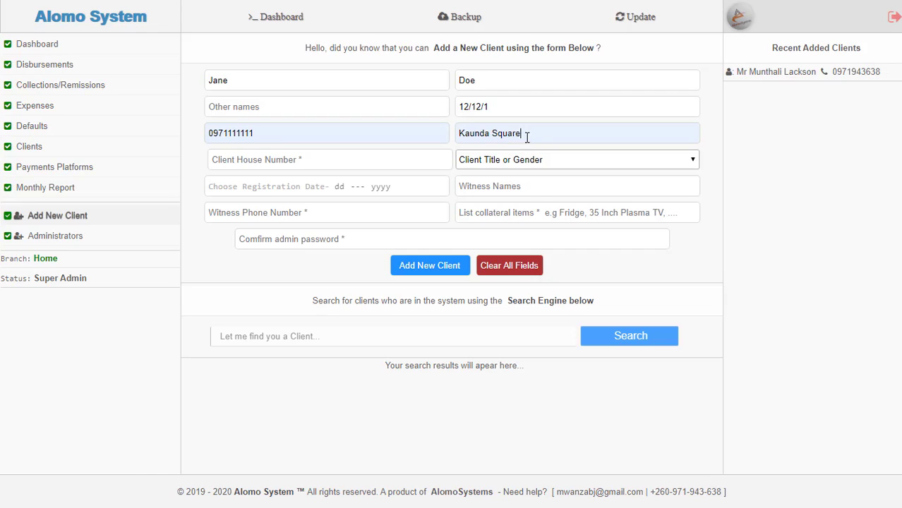
{"action": "type", "text": "Lusa"}
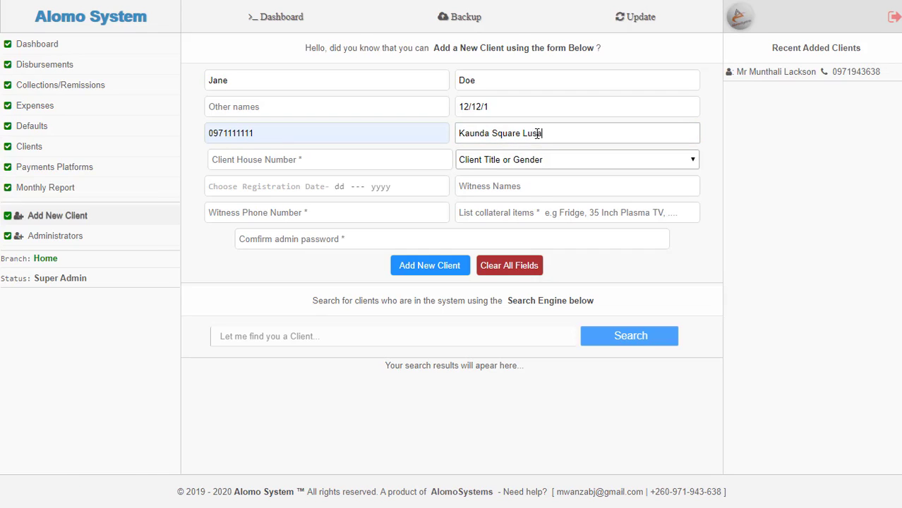
{"action": "type", "text": "ka, Zambia"}
{"action": "left_click", "coordinate": [365, 167]}
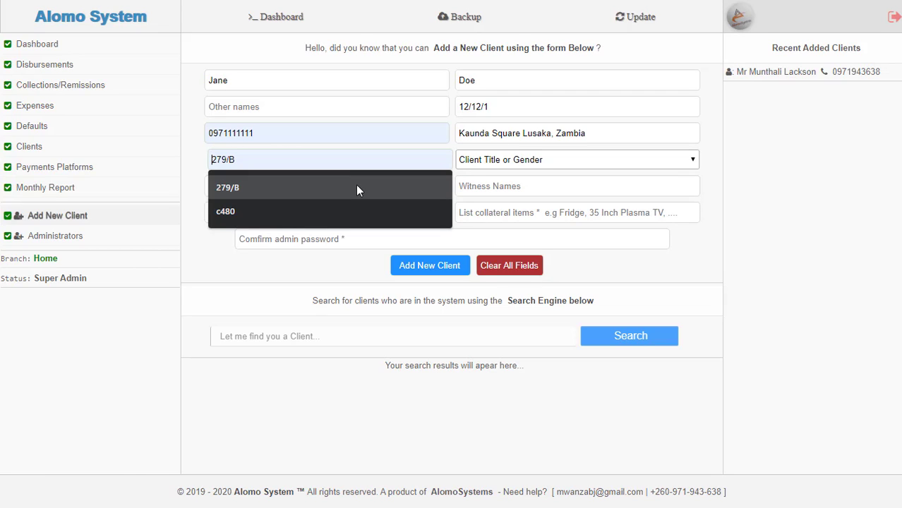
{"action": "left_click", "coordinate": [355, 187]}
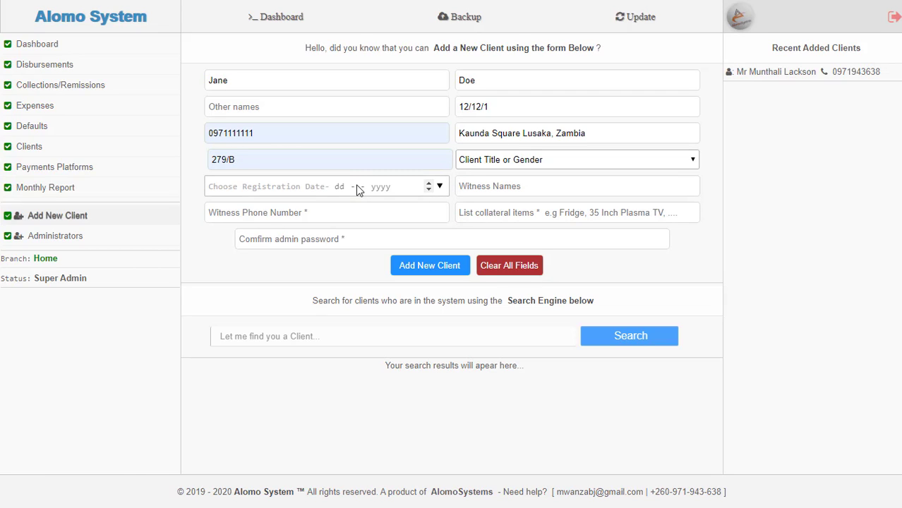
- Set the client's title to Ms and the registration date to today, 02 May 2020
{"action": "left_click", "coordinate": [551, 162]}
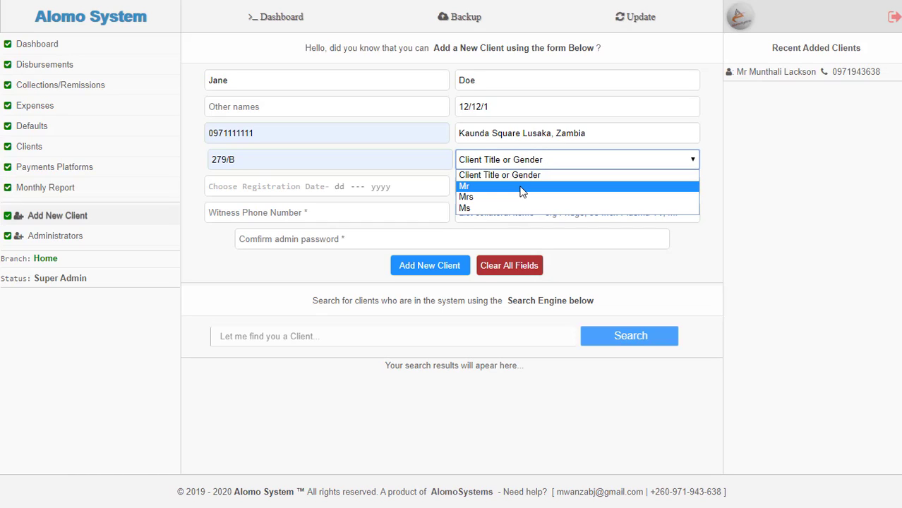
{"action": "left_click", "coordinate": [487, 208]}
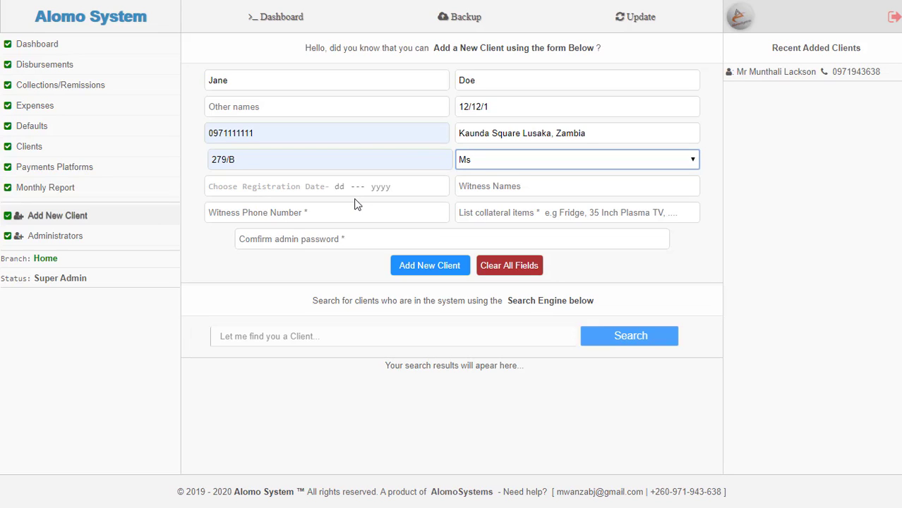
{"action": "left_click", "coordinate": [440, 188]}
{"action": "left_click", "coordinate": [440, 187]}
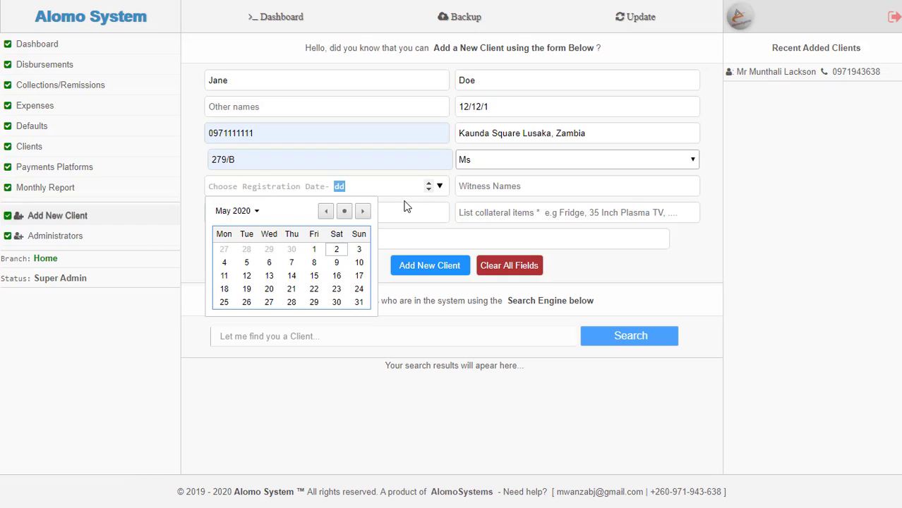
{"action": "left_click", "coordinate": [346, 212]}
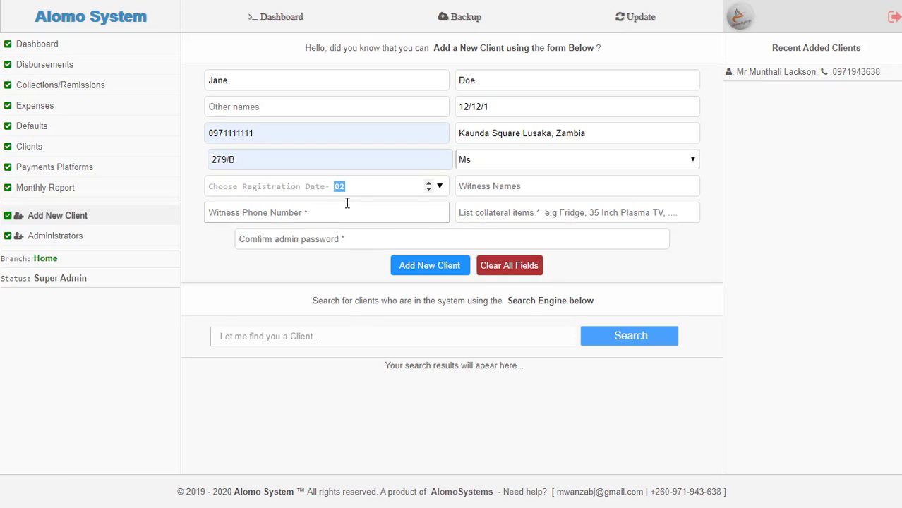
{"action": "left_click", "coordinate": [346, 199]}
{"action": "left_click", "coordinate": [512, 186]}
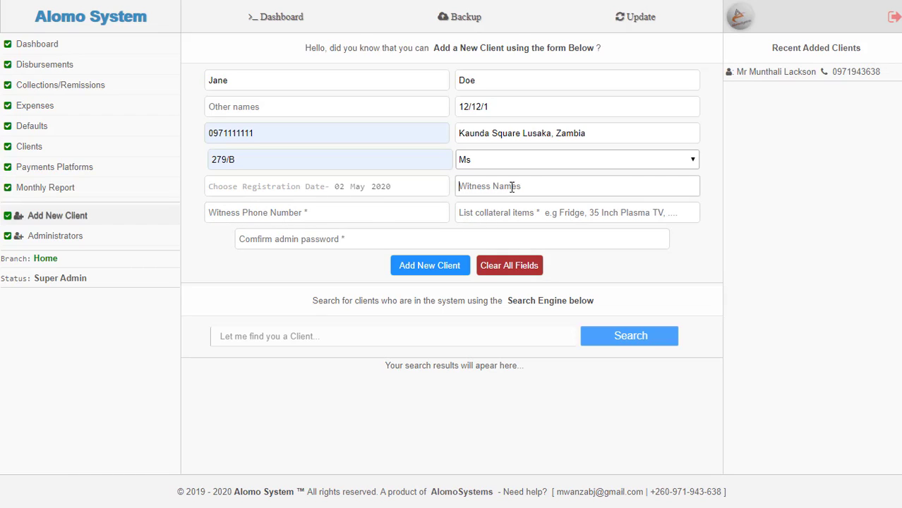
- Enter the witness's name and fill the witness phone number from a saved entry
{"action": "left_click", "coordinate": [793, 204]}
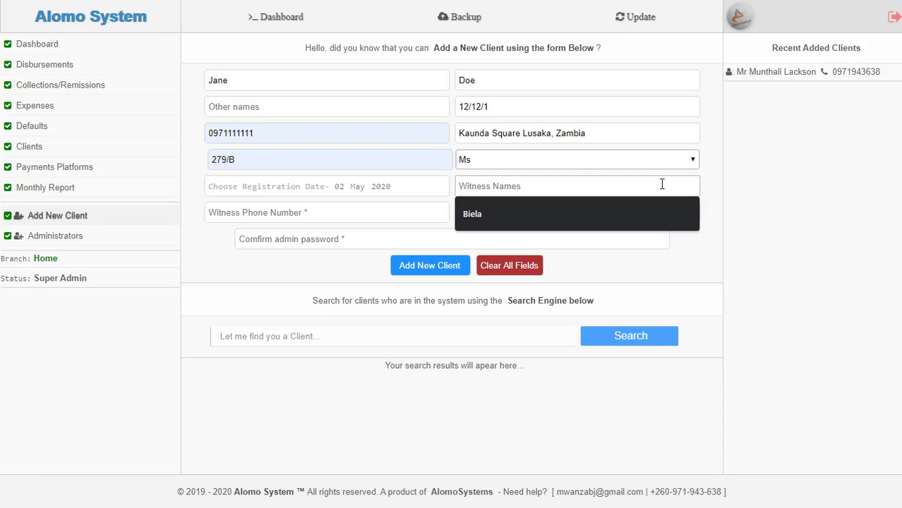
{"action": "type", "text": "M"}
{"action": "key", "text": "BackSpace"}
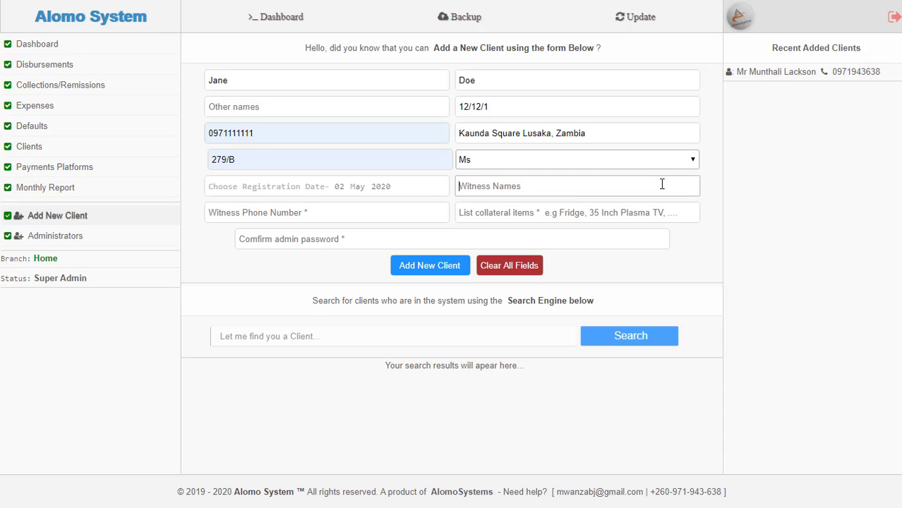
{"action": "type", "text": "John Smith"}
{"action": "left_click", "coordinate": [823, 122]}
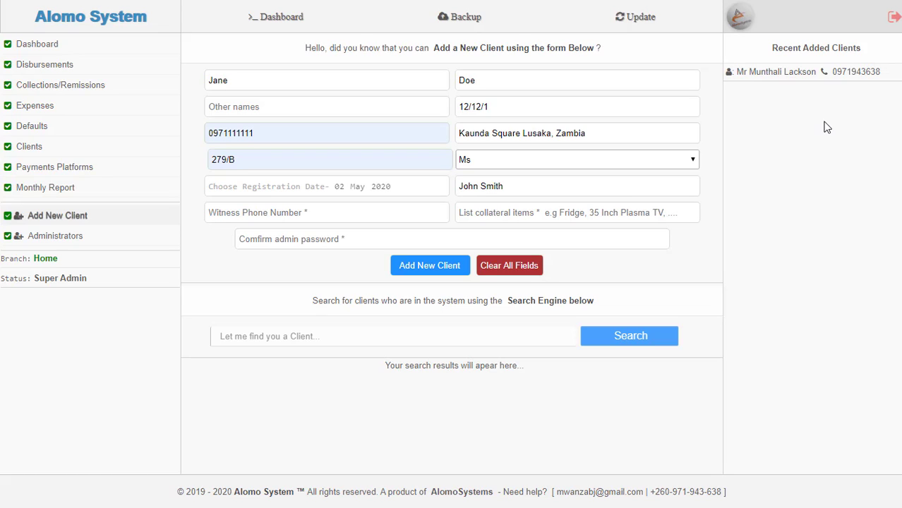
{"action": "left_click", "coordinate": [676, 168]}
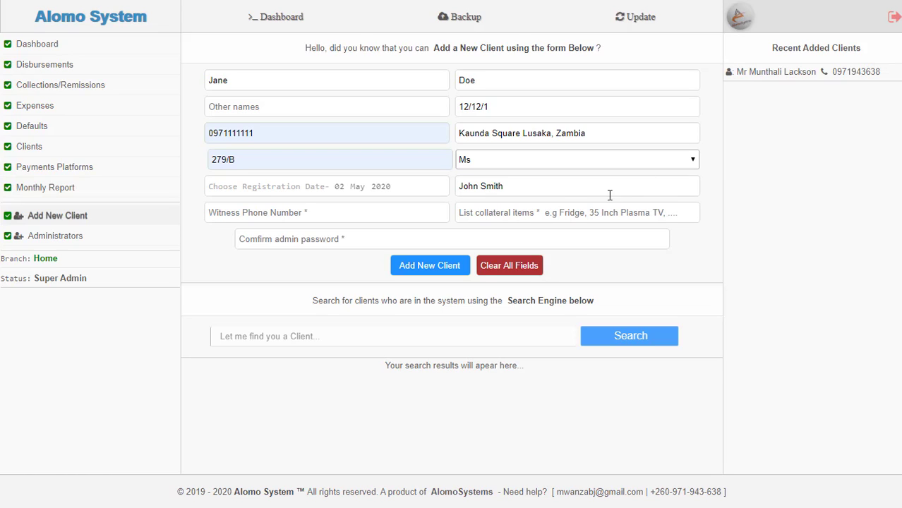
{"action": "left_click", "coordinate": [301, 219]}
{"action": "left_click", "coordinate": [218, 240]}
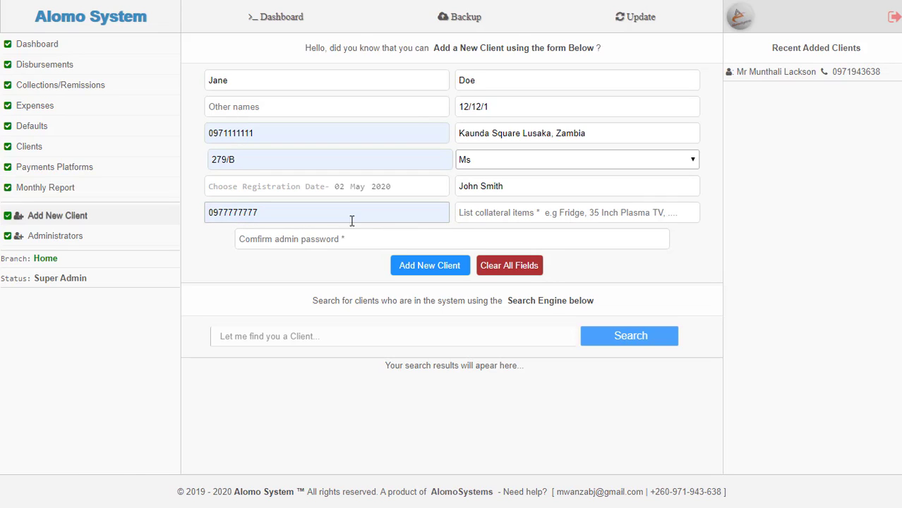
- List 'v8 Range Rover, Stove' as the client's collateral items
{"action": "left_click", "coordinate": [473, 217]}
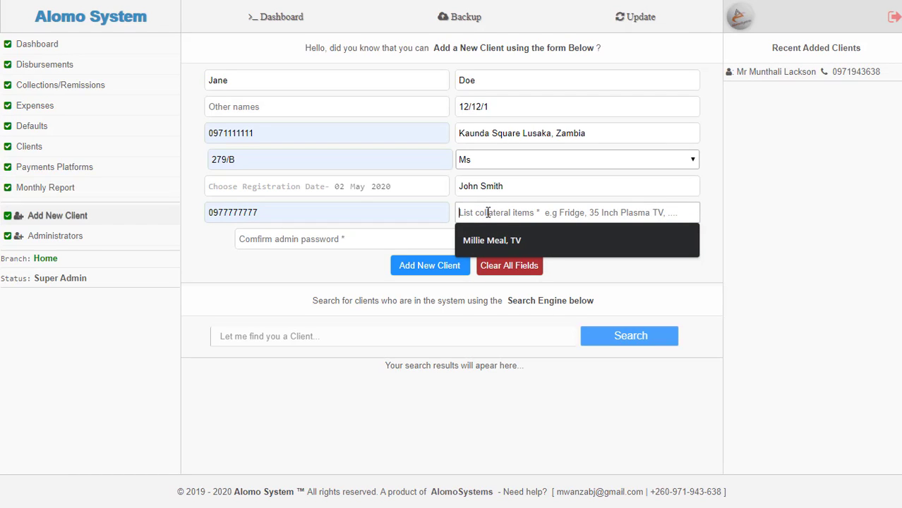
{"action": "type", "text": "v8"}
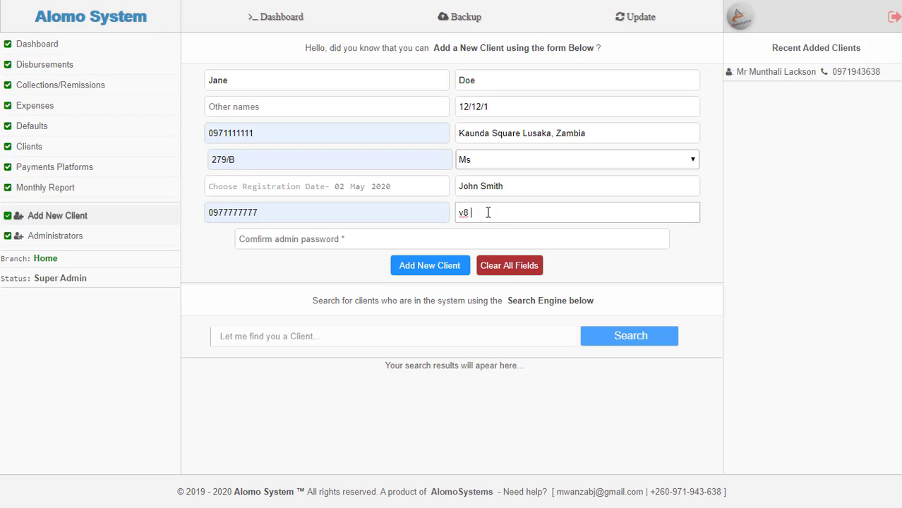
{"action": "type", "text": " Range Rover,"}
{"action": "type", "text": "Stove"}
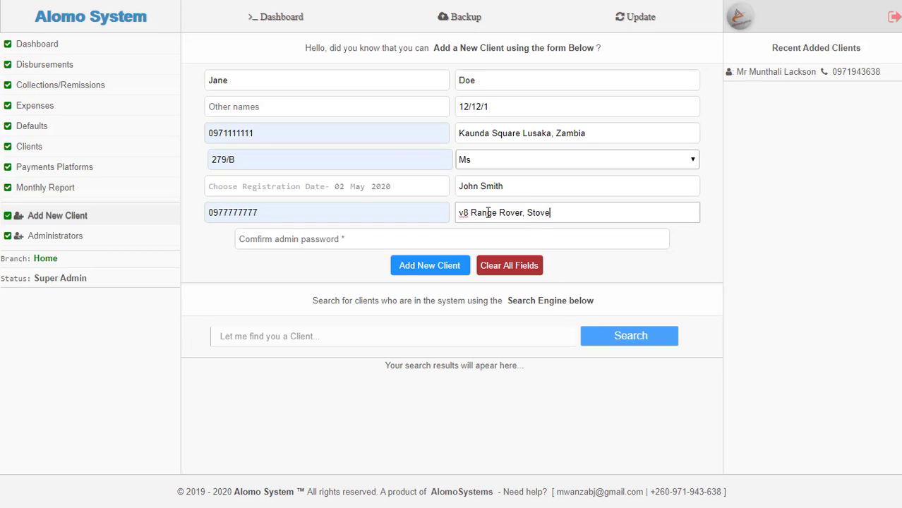
{"action": "left_click", "coordinate": [288, 240]}
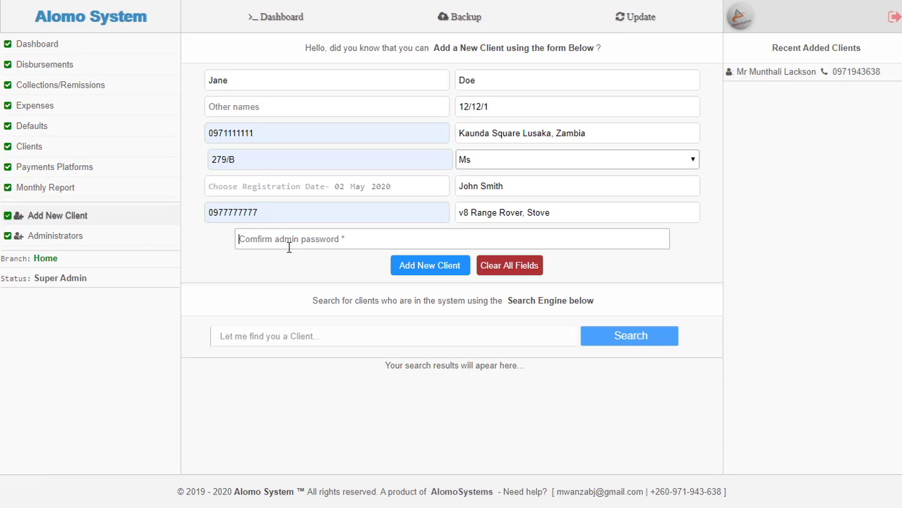
- Confirm with the admin password and save the new client to the database
{"action": "type", "text": "***"}
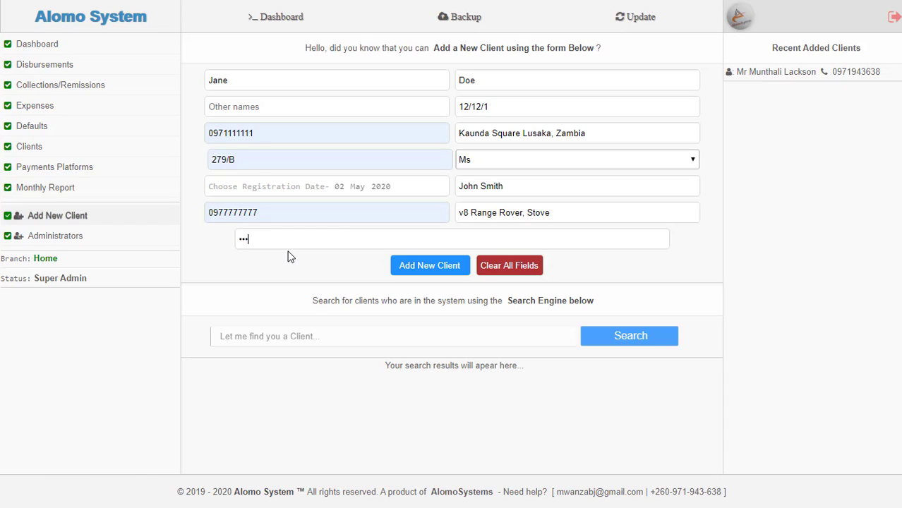
{"action": "type", "text": "*"}
{"action": "left_click", "coordinate": [432, 272]}
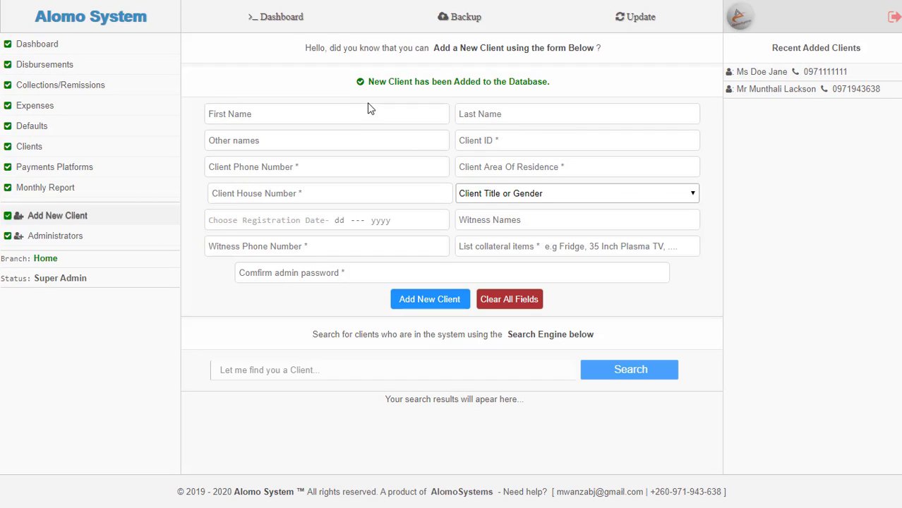
- Review the Disbursements page's 2020 monthly chart, K1,000.00 total, and empty Issue a Loan form
{"action": "left_click", "coordinate": [81, 66]}
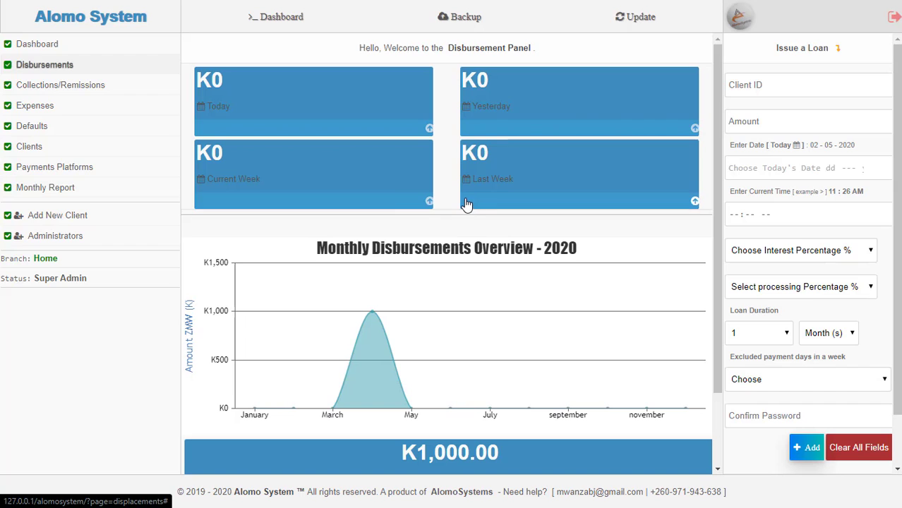
{"action": "scroll", "coordinate": [387, 264], "scroll_direction": "down", "scroll_amount": 1}
{"action": "scroll", "coordinate": [338, 247], "scroll_direction": "down", "scroll_amount": 1}
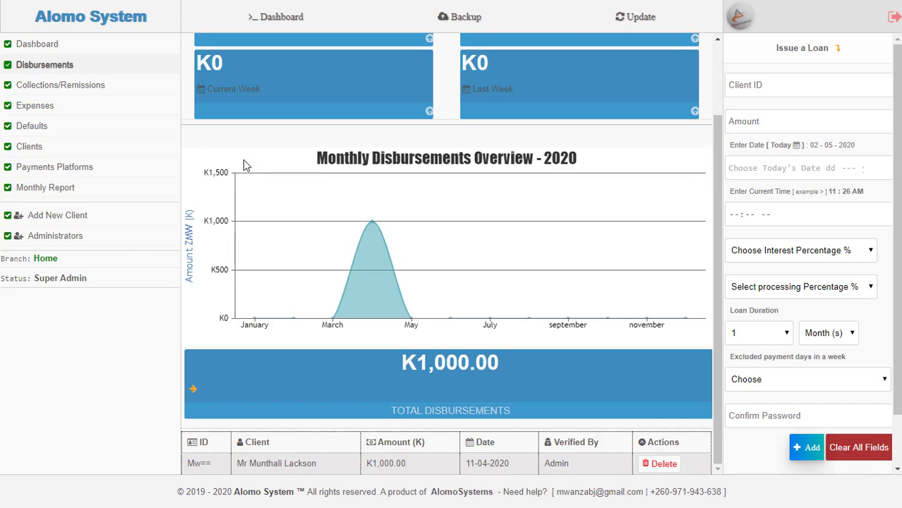
{"action": "mouse_move", "coordinate": [257, 318]}
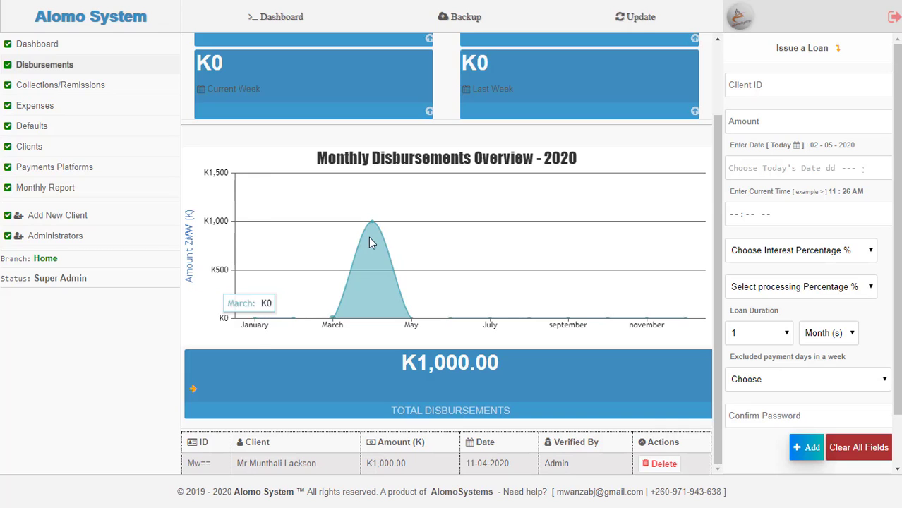
{"action": "mouse_move", "coordinate": [372, 240]}
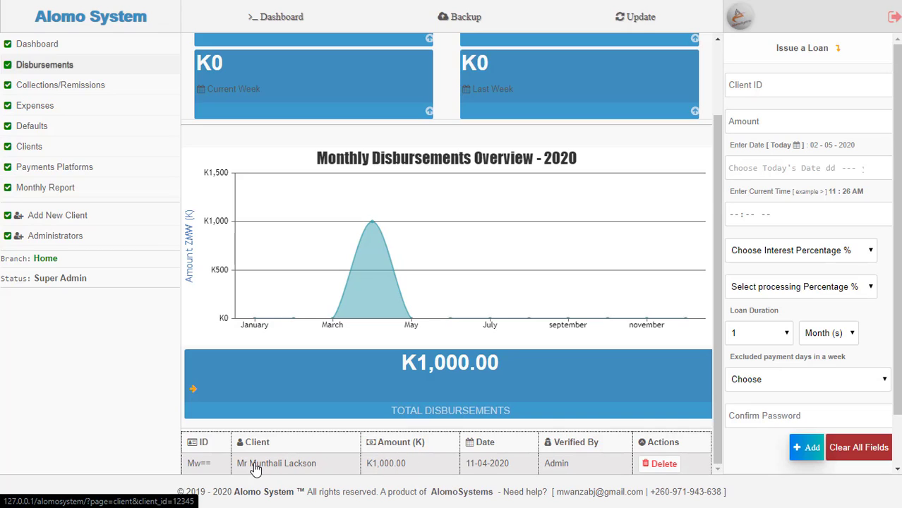
{"action": "left_click", "coordinate": [782, 79]}
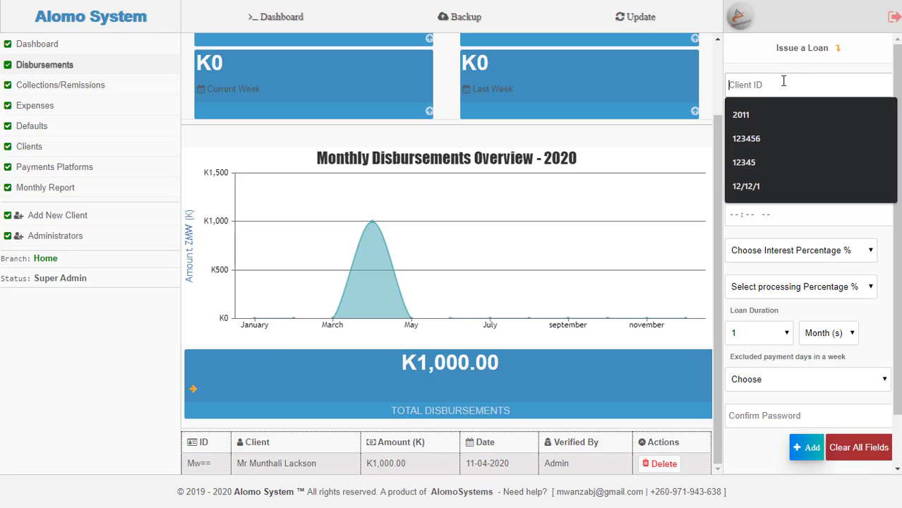
{"action": "left_click", "coordinate": [772, 75]}
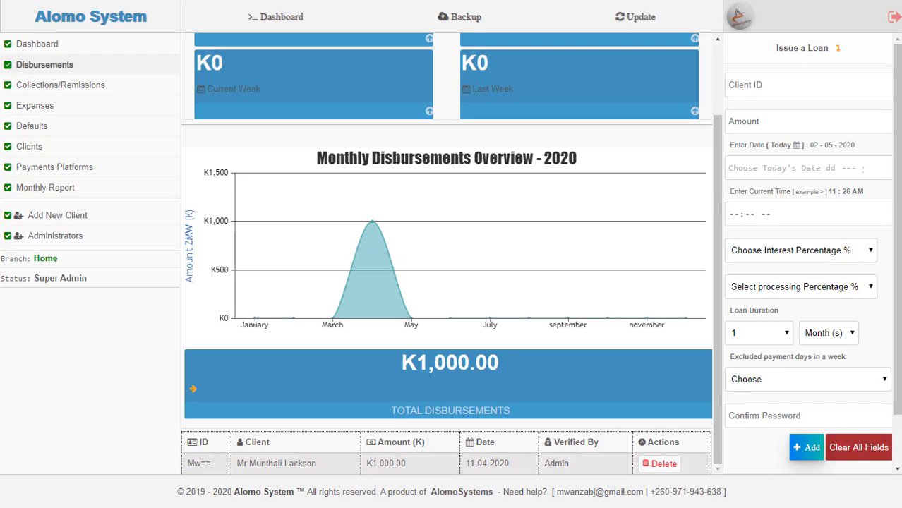
{"action": "scroll", "coordinate": [873, 339], "scroll_direction": "down", "scroll_amount": 1}
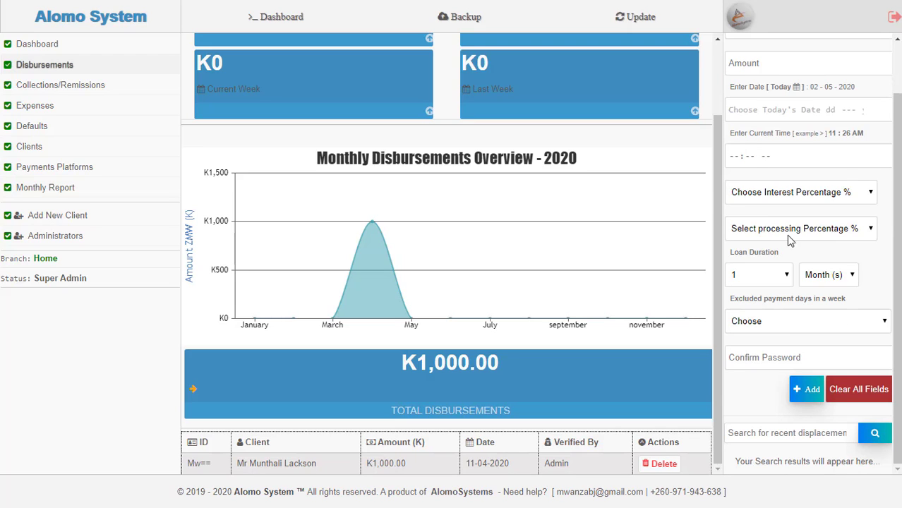
{"action": "scroll", "coordinate": [789, 239], "scroll_direction": "up", "scroll_amount": 1}
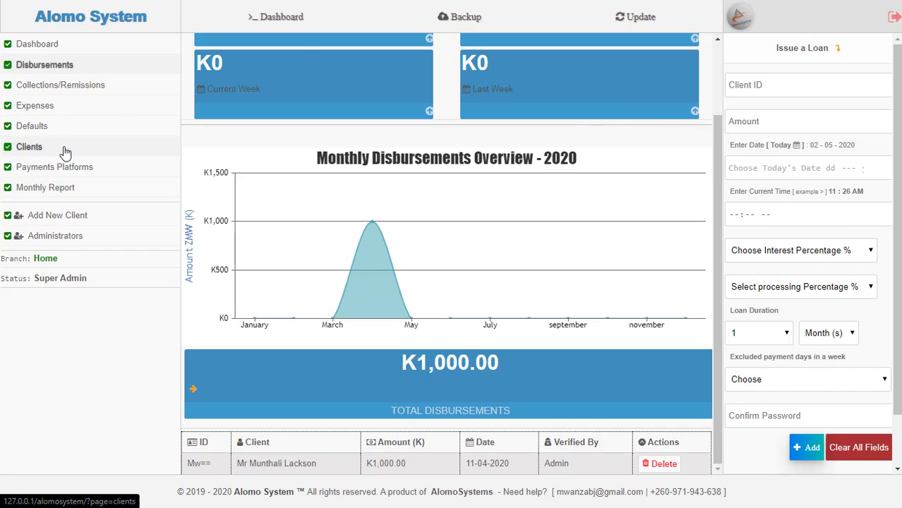
- Copy the new client's ID from the Clients table and return to Disbursements
{"action": "left_click", "coordinate": [20, 146]}
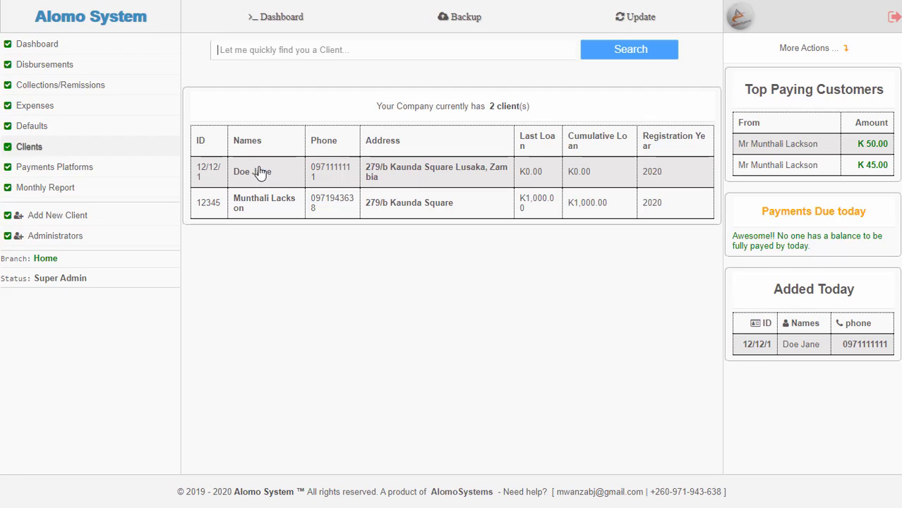
{"action": "left_click_drag", "start_coordinate": [206, 180], "coordinate": [202, 169]}
{"action": "right_click", "coordinate": [202, 169]}
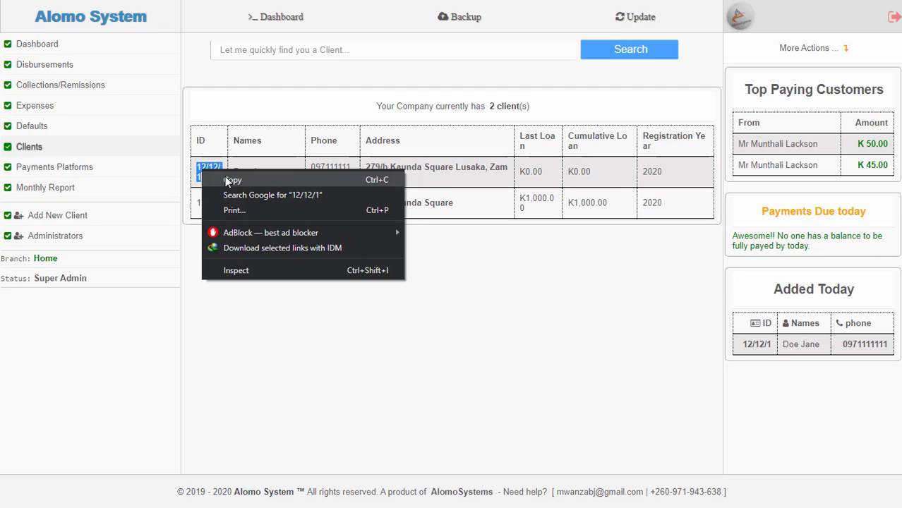
{"action": "left_click", "coordinate": [228, 179]}
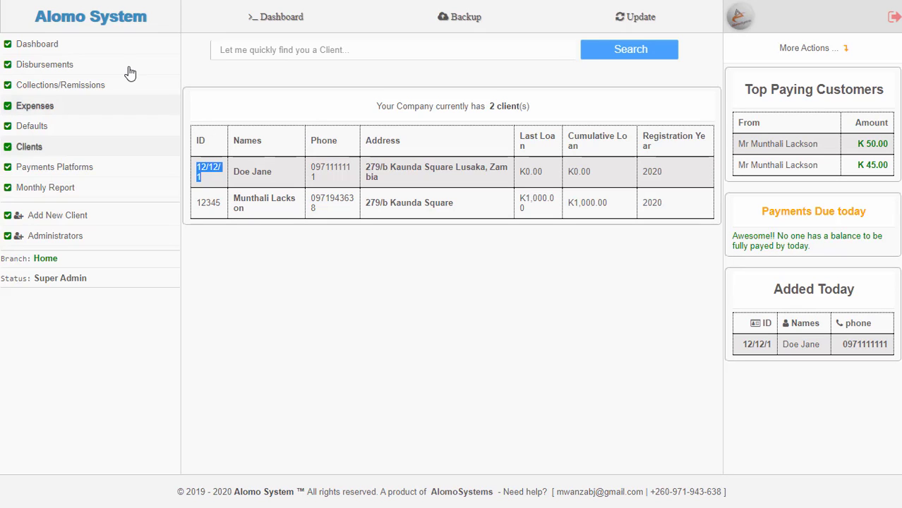
{"action": "left_click", "coordinate": [38, 72]}
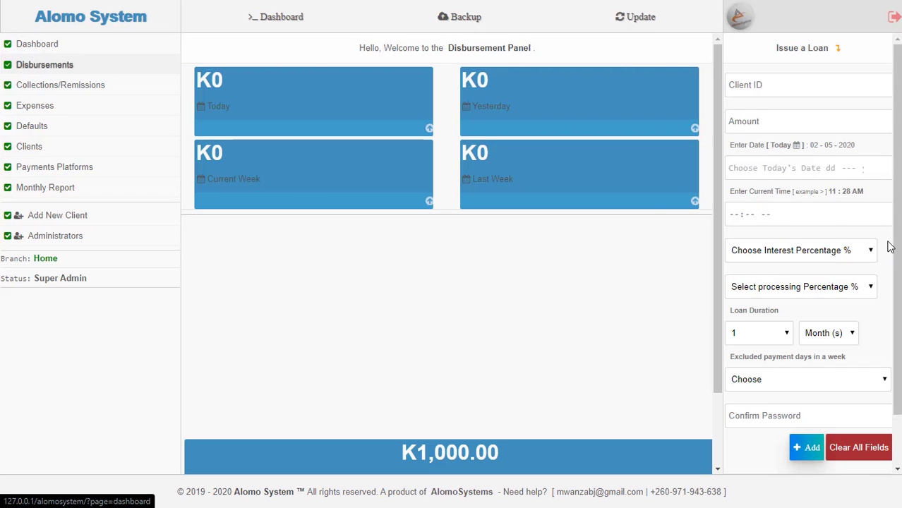
- Fill the loan form with the new client's ID and an amount of 2000
{"action": "left_click", "coordinate": [760, 93]}
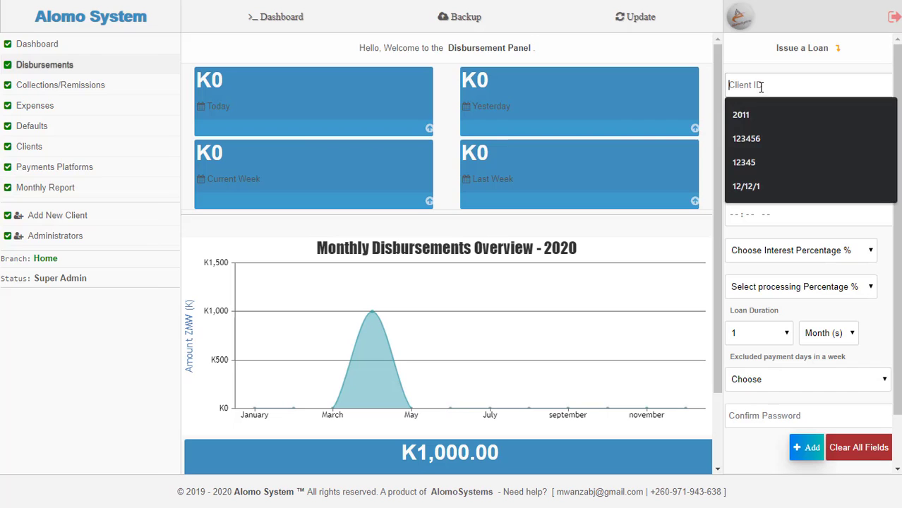
{"action": "right_click", "coordinate": [761, 93]}
{"action": "key", "text": "Escape"}
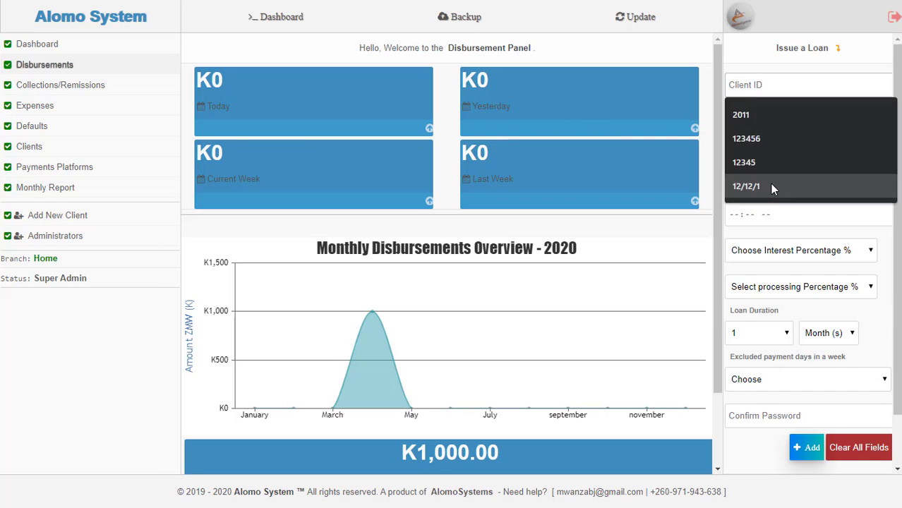
{"action": "left_click", "coordinate": [770, 183]}
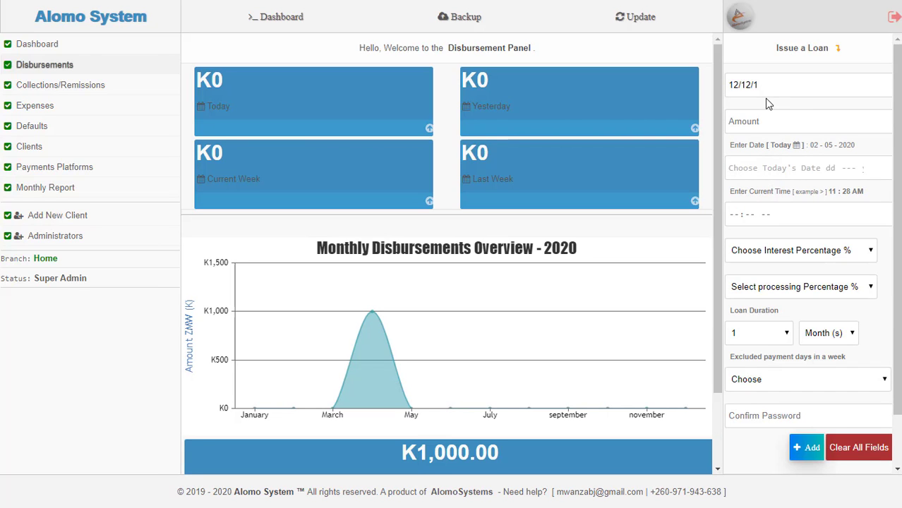
{"action": "left_click", "coordinate": [772, 120]}
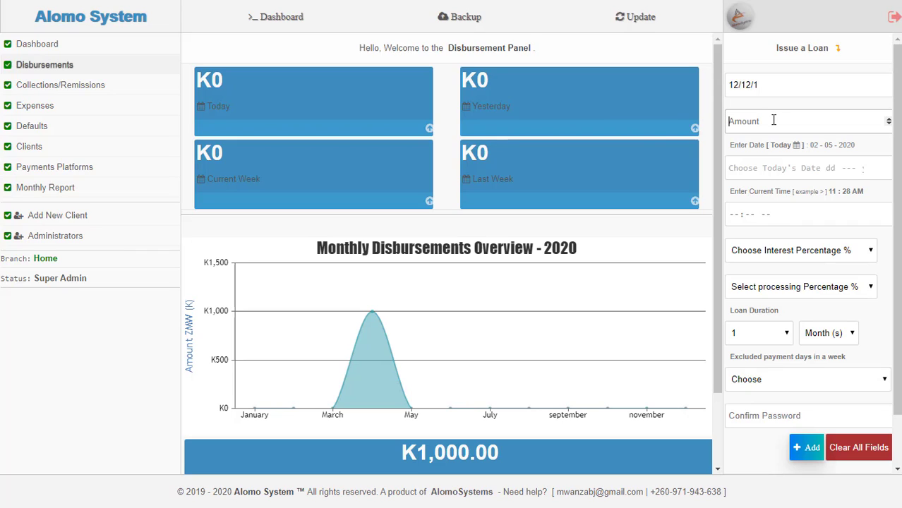
{"action": "type", "text": "2000"}
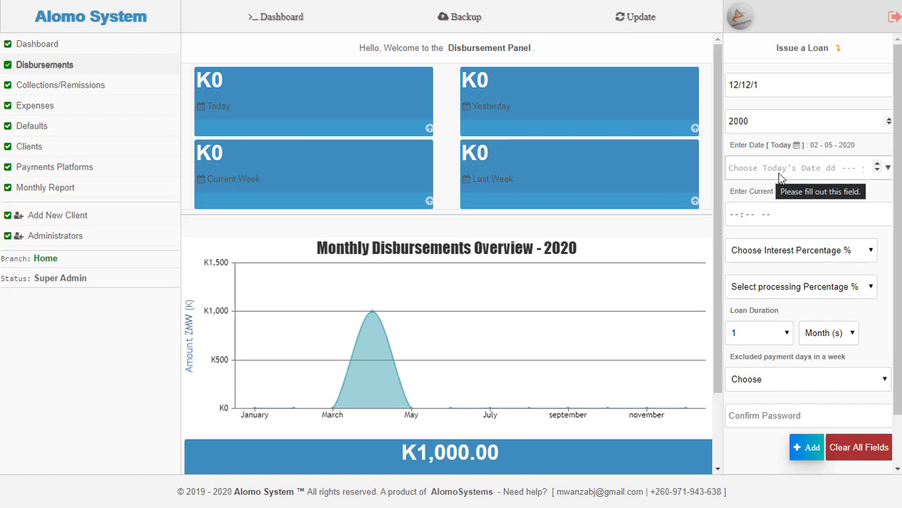
- Set the loan date to today and start entering the time's minutes, 29
{"action": "left_click", "coordinate": [887, 168]}
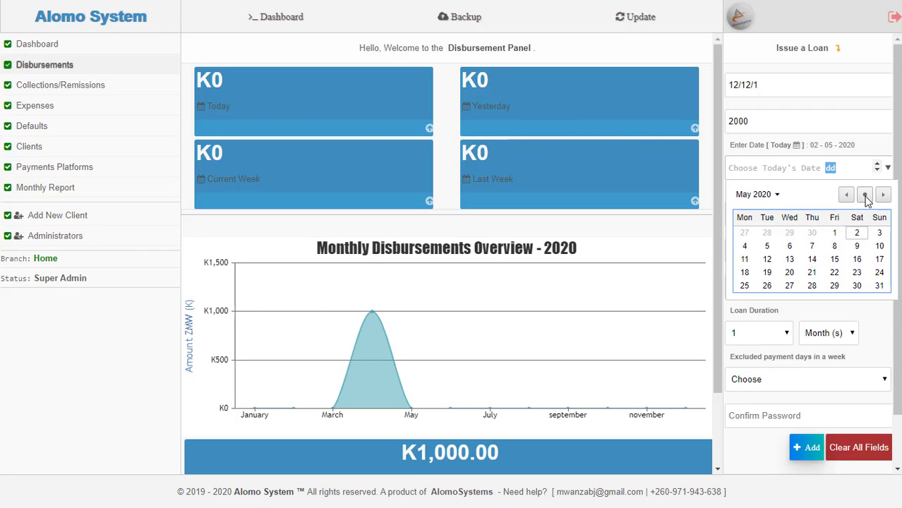
{"action": "left_click", "coordinate": [865, 196]}
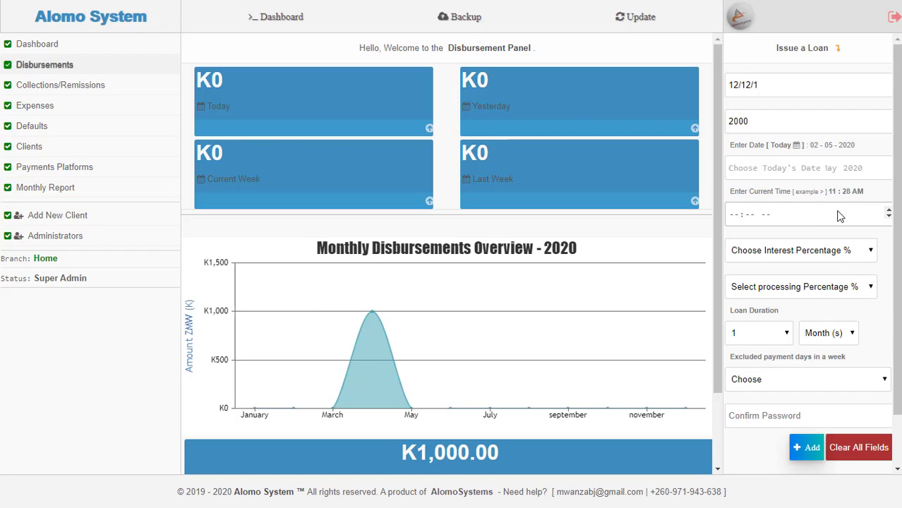
{"action": "left_click", "coordinate": [737, 217]}
{"action": "type", "text": "9 --"}
- Correct the loan time to 11:29 am by fixing the hour and AM/PM part
{"action": "left_click", "coordinate": [736, 215]}
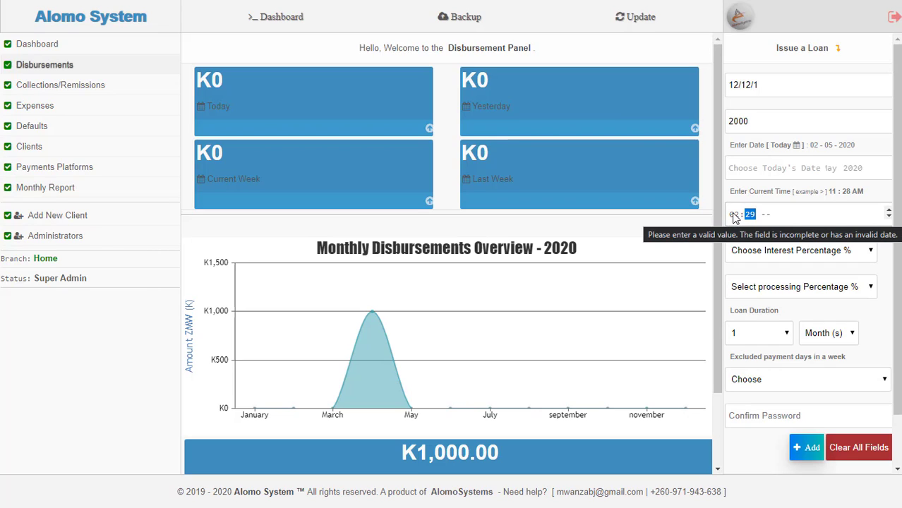
{"action": "left_click", "coordinate": [766, 216]}
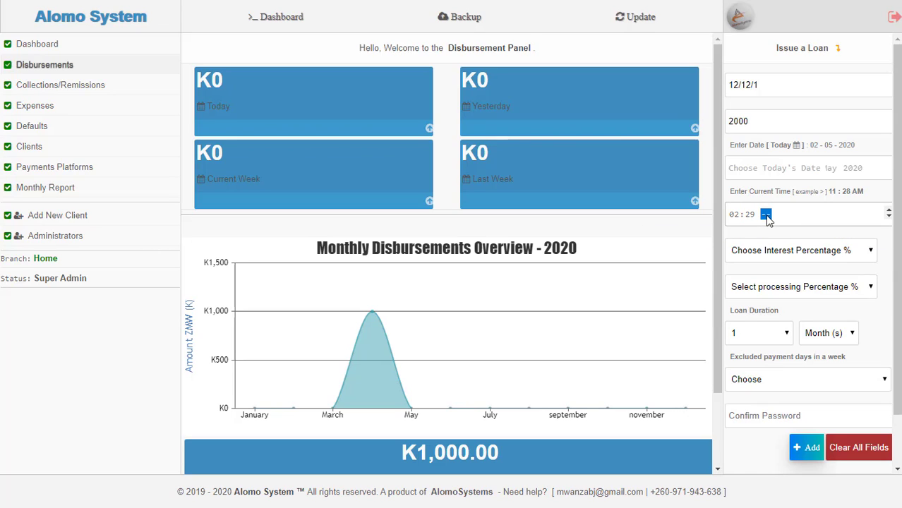
{"action": "key", "text": "p"}
{"action": "left_click", "coordinate": [735, 215]}
{"action": "type", "text": "11"}
{"action": "left_click", "coordinate": [813, 240]}
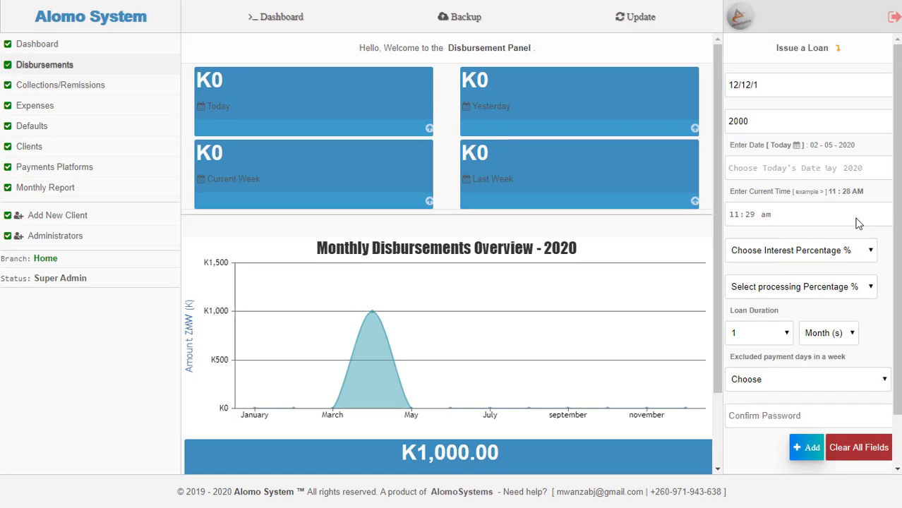
{"action": "scroll", "coordinate": [847, 214], "scroll_direction": "down", "scroll_amount": 1}
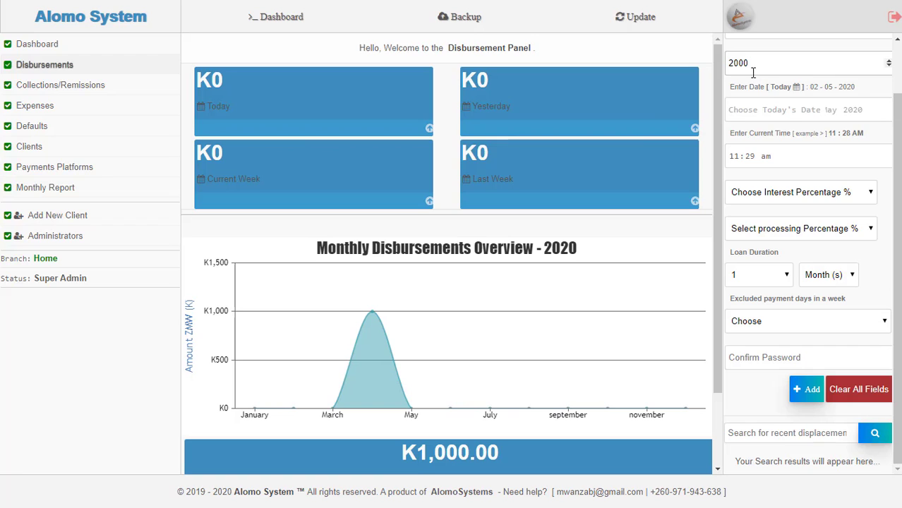
- Choose 35% from the Choose Interest Percentage list
{"action": "left_click", "coordinate": [785, 195]}
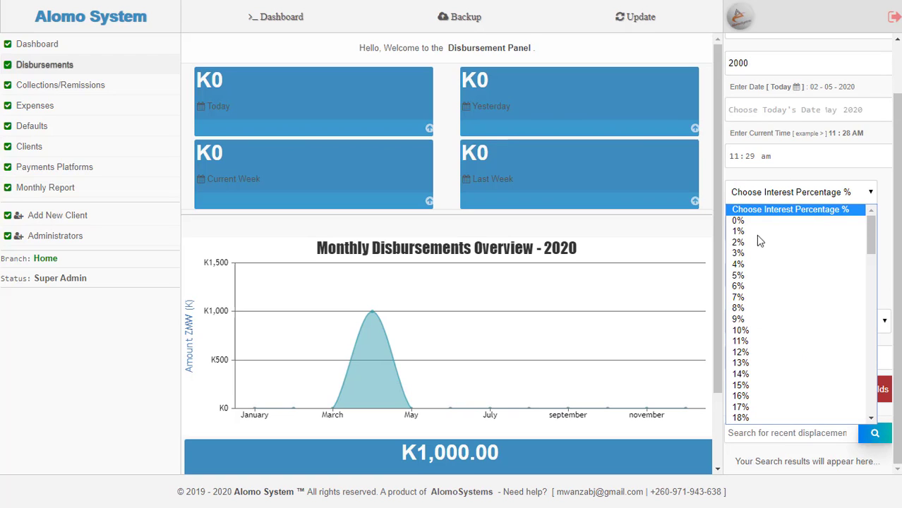
{"action": "scroll", "coordinate": [776, 321], "scroll_direction": "down", "scroll_amount": 7}
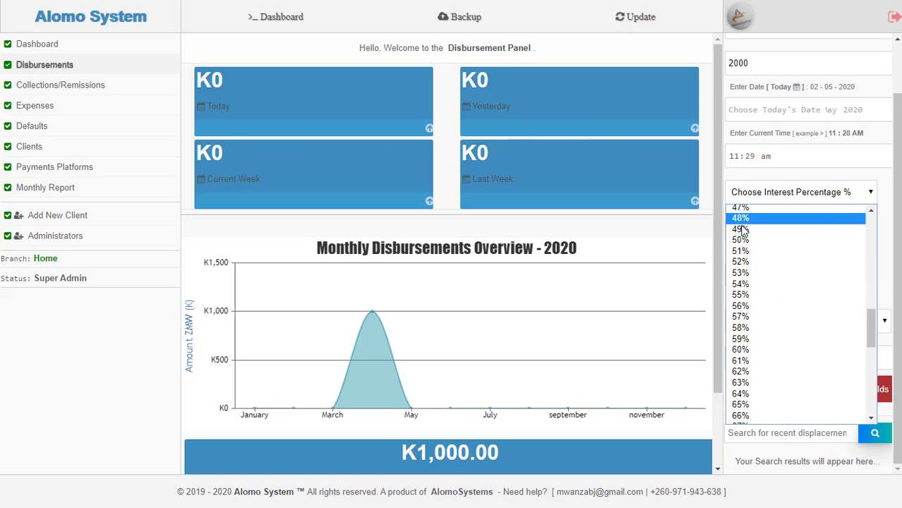
{"action": "scroll", "coordinate": [747, 241], "scroll_direction": "up", "scroll_amount": 5}
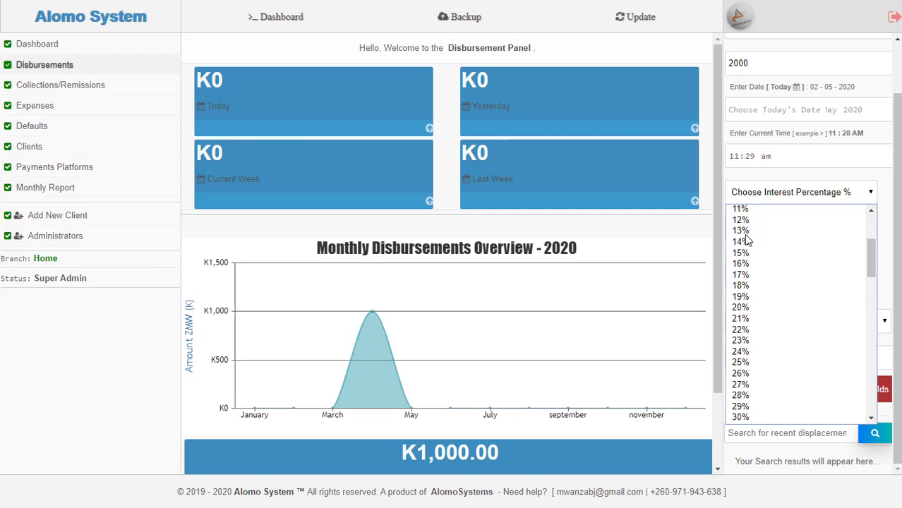
{"action": "type", "text": "35"}
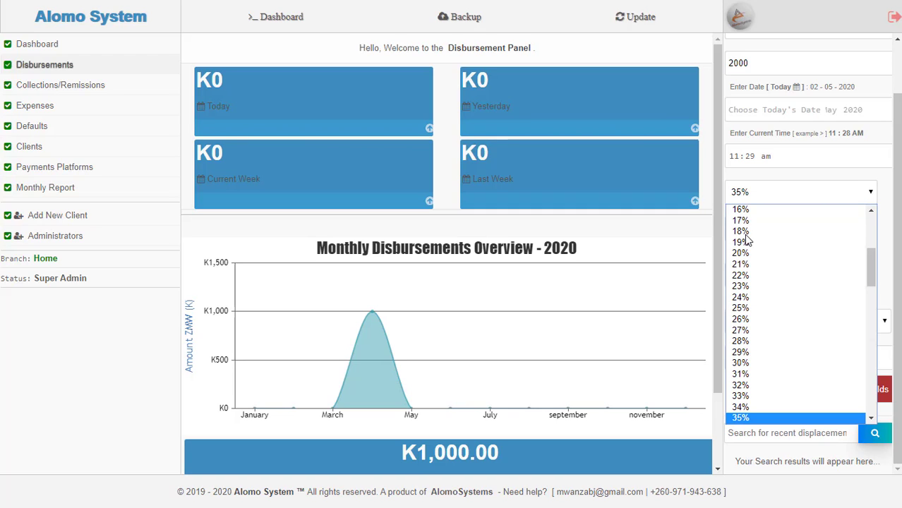
{"action": "left_click", "coordinate": [755, 415]}
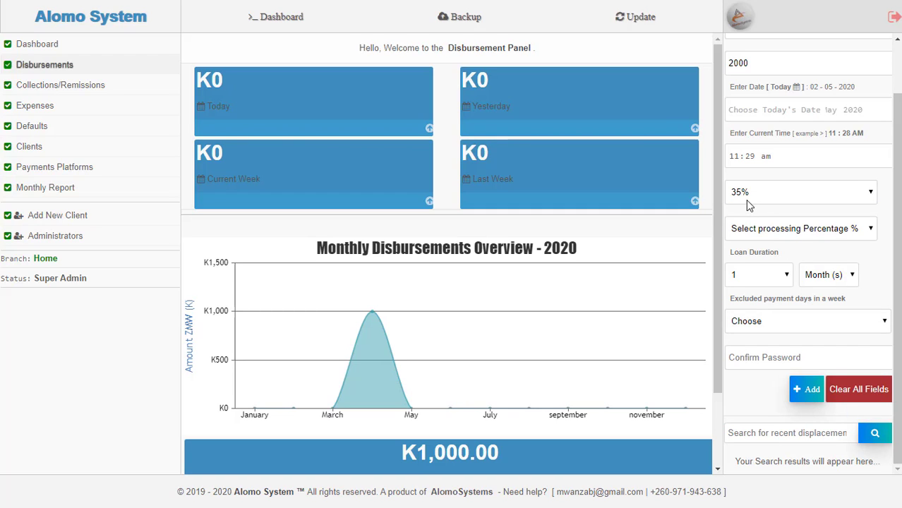
- Set the processing percentage to 10% and keep the loan duration at 1 Month(s)
{"action": "left_click", "coordinate": [810, 236]}
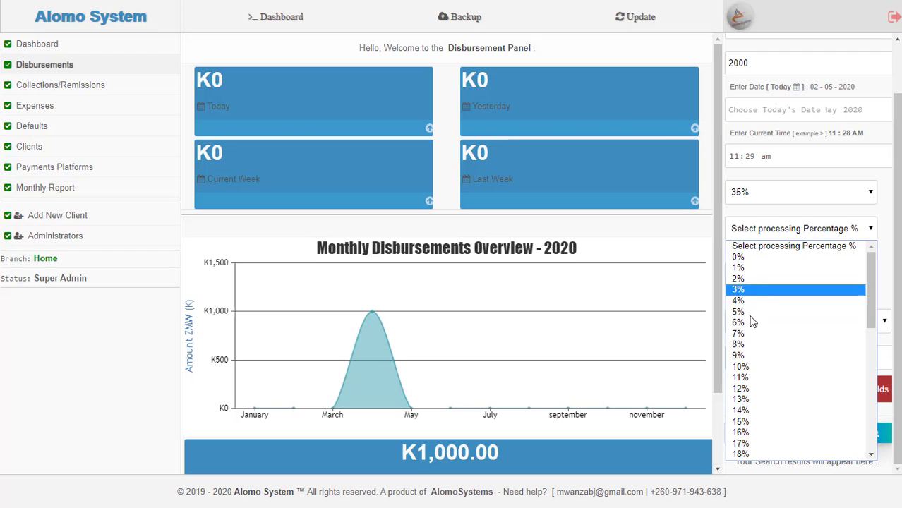
{"action": "left_click", "coordinate": [759, 367]}
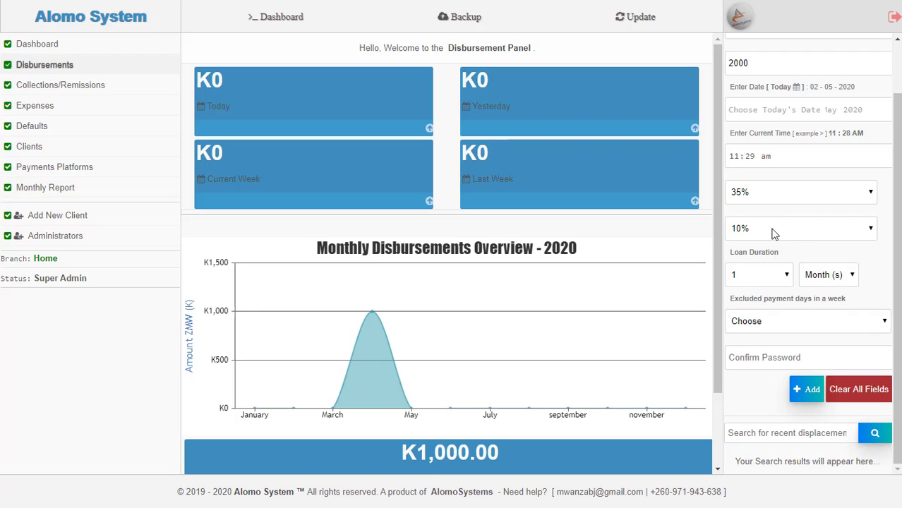
{"action": "left_click", "coordinate": [783, 279]}
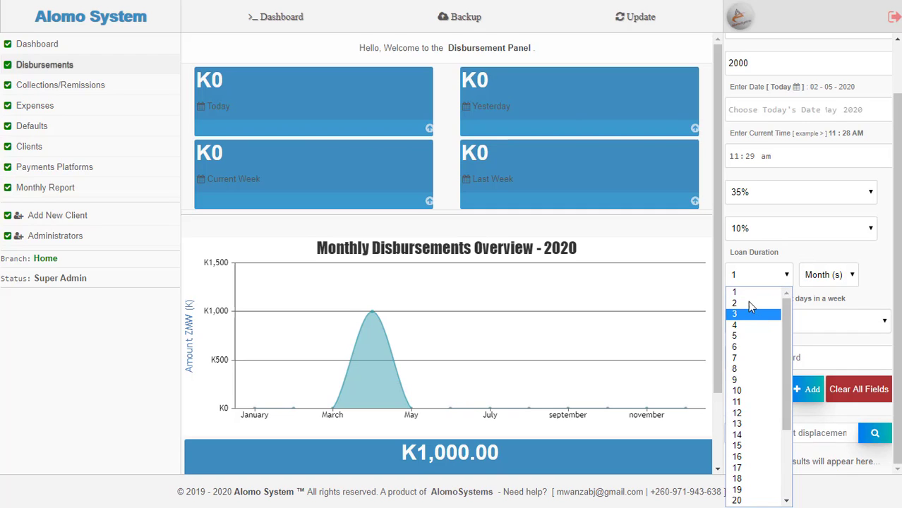
{"action": "left_click", "coordinate": [824, 276]}
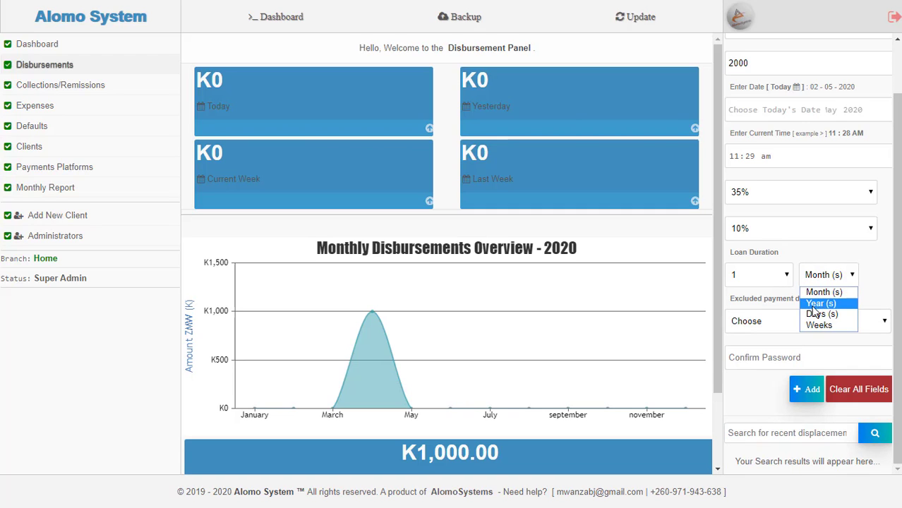
{"action": "left_click", "coordinate": [774, 289]}
{"action": "left_click", "coordinate": [768, 282]}
{"action": "left_click", "coordinate": [767, 296]}
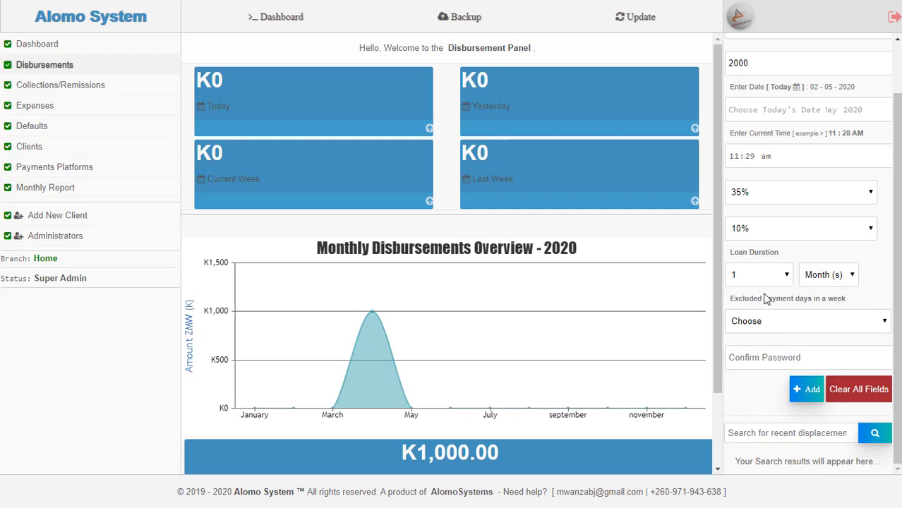
{"action": "left_click", "coordinate": [820, 278]}
{"action": "left_click", "coordinate": [823, 292]}
- Set Excluded payment days to 0 days
{"action": "left_click", "coordinate": [813, 322]}
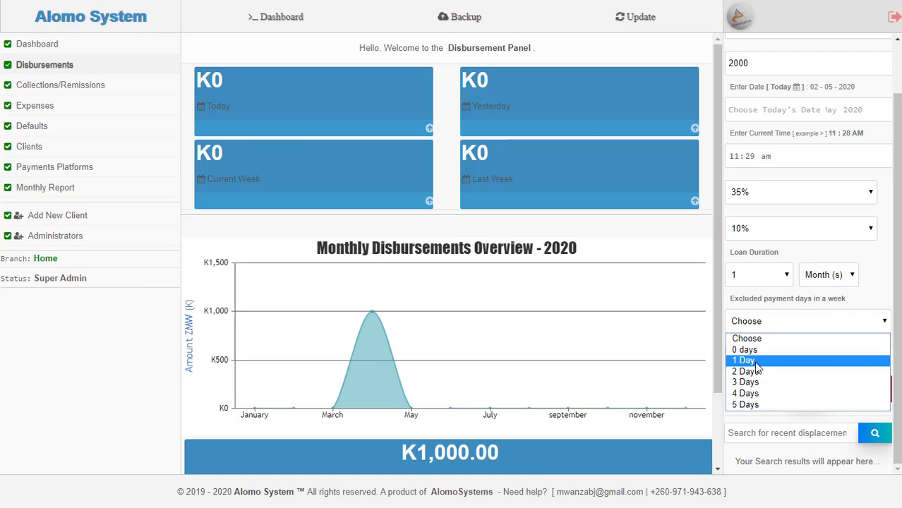
{"action": "left_click", "coordinate": [760, 372]}
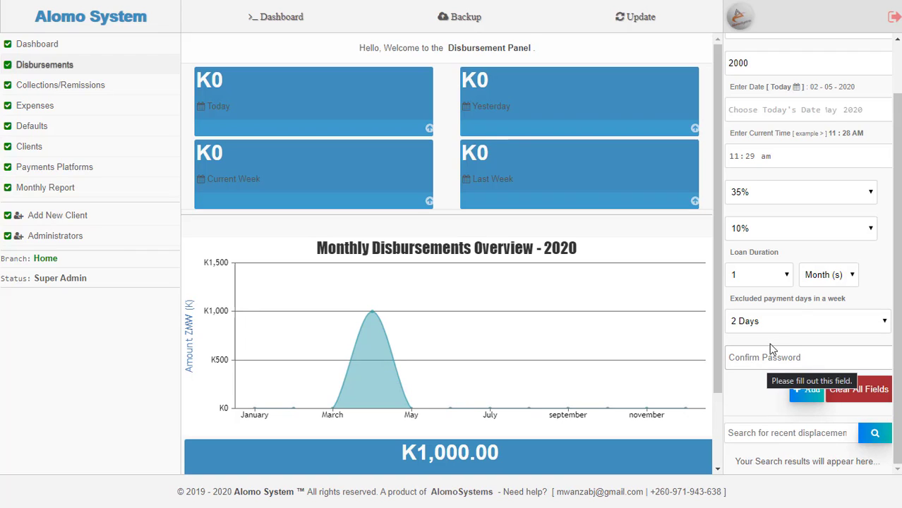
{"action": "left_click", "coordinate": [774, 325]}
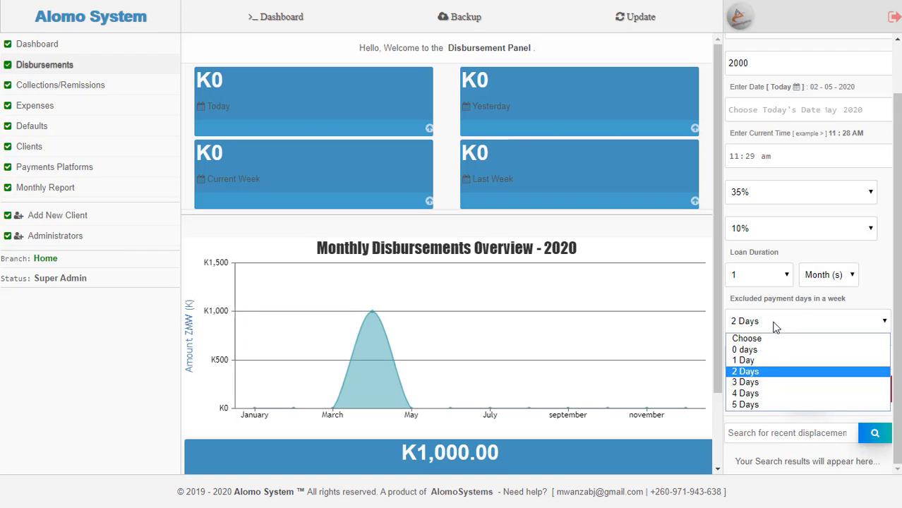
{"action": "left_click", "coordinate": [771, 362]}
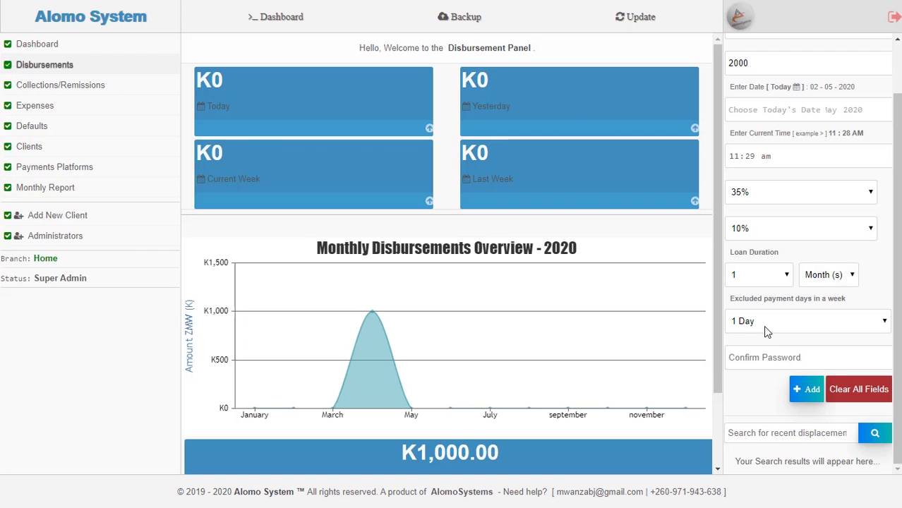
{"action": "left_click", "coordinate": [747, 329]}
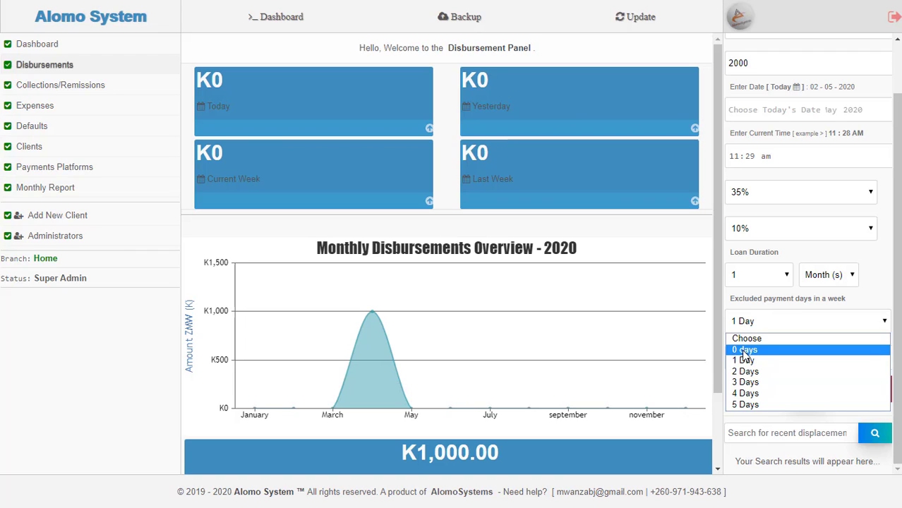
{"action": "left_click", "coordinate": [744, 350]}
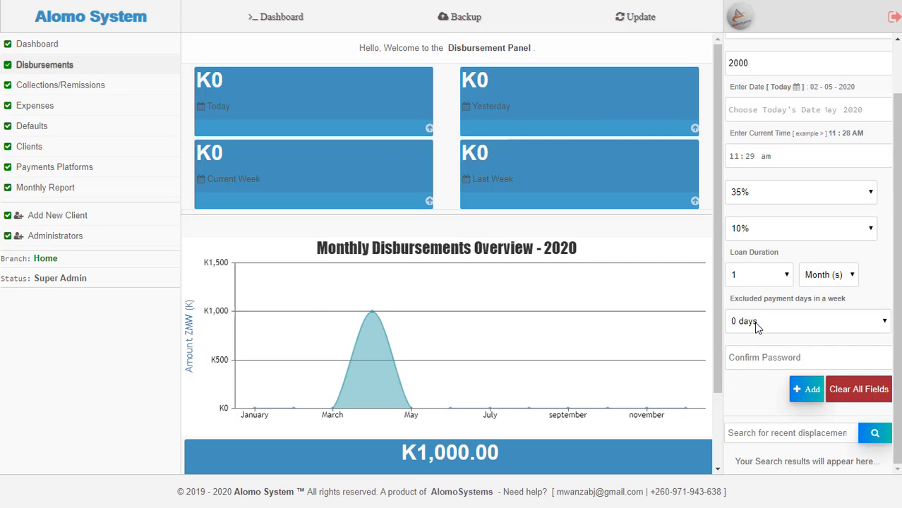
{"action": "left_click", "coordinate": [763, 356]}
- Enter the confirmation password and add the K2000 loan
{"action": "type", "text": "1"}
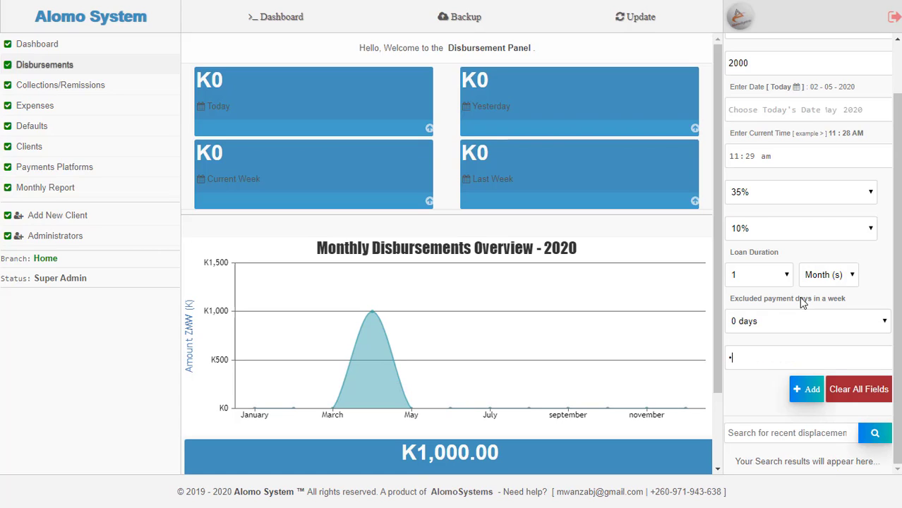
{"action": "type", "text": "234"}
{"action": "left_click", "coordinate": [811, 392]}
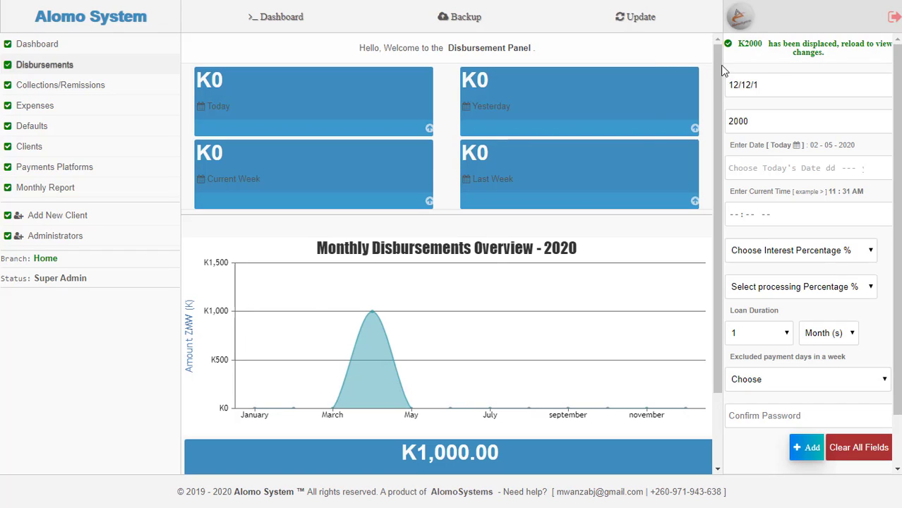
- Reload the Disbursement Panel and check today's K2,000.00 total
{"action": "right_click", "coordinate": [756, 61]}
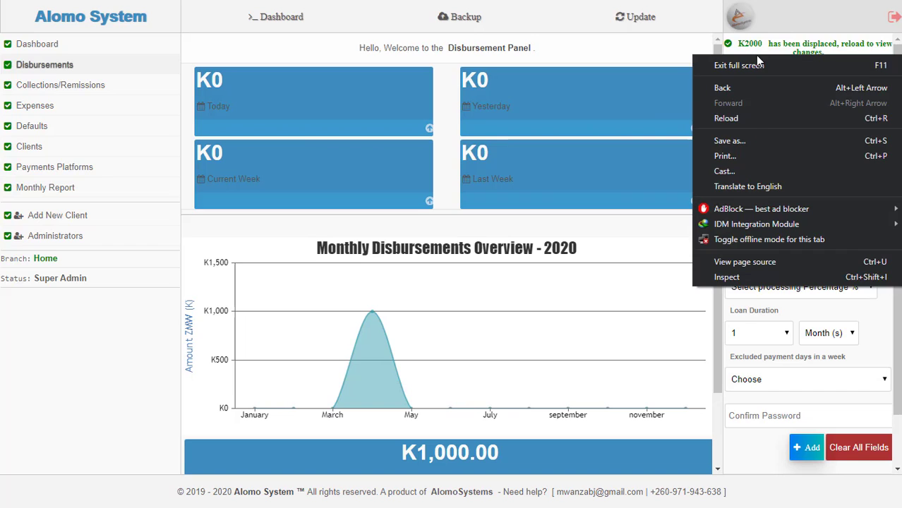
{"action": "left_click", "coordinate": [754, 124]}
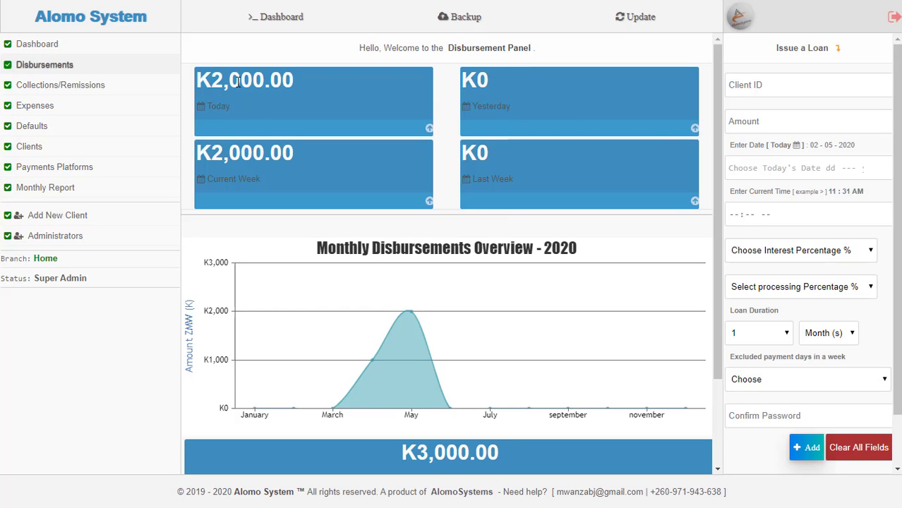
{"action": "left_click_drag", "start_coordinate": [295, 84], "coordinate": [194, 90]}
{"action": "left_click", "coordinate": [308, 142]}
- Review the disbursements table and chart for the new K2,000.00 loan dated 02-05-2020
{"action": "scroll", "coordinate": [393, 203], "scroll_direction": "down", "scroll_amount": 2}
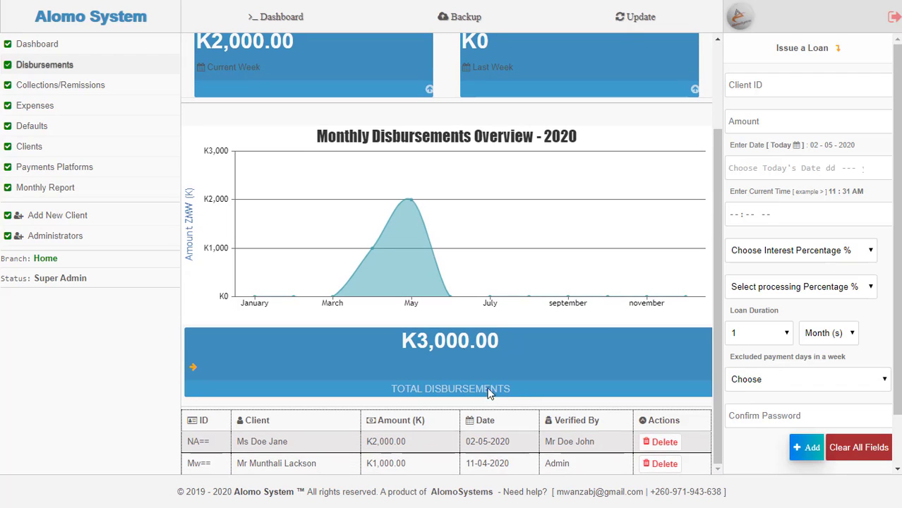
{"action": "mouse_move", "coordinate": [360, 280]}
{"action": "mouse_move", "coordinate": [407, 216]}
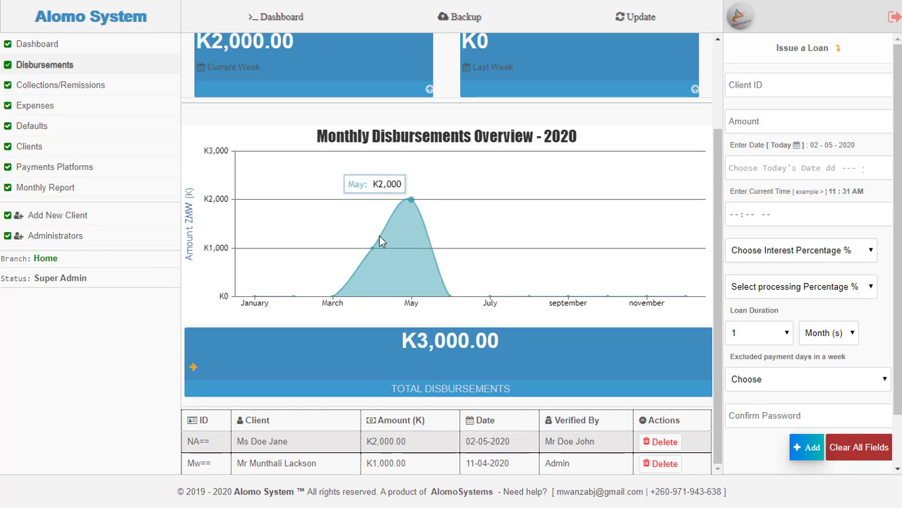
{"action": "mouse_move", "coordinate": [370, 252]}
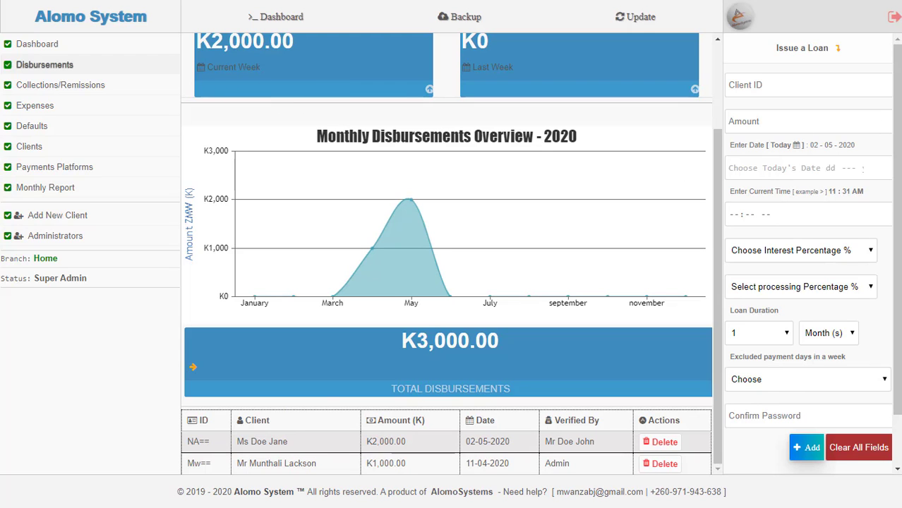
{"action": "left_click_drag", "start_coordinate": [717, 161], "coordinate": [721, 48]}
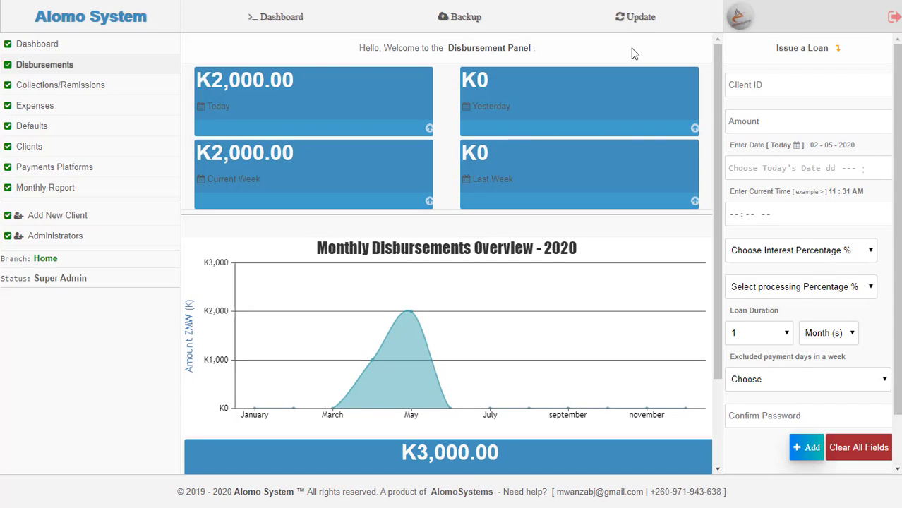
- Go to Collections/Remissions and review the K3,905.00 pending, K95.00 collected and Recent Collections table
{"action": "left_click", "coordinate": [76, 84]}
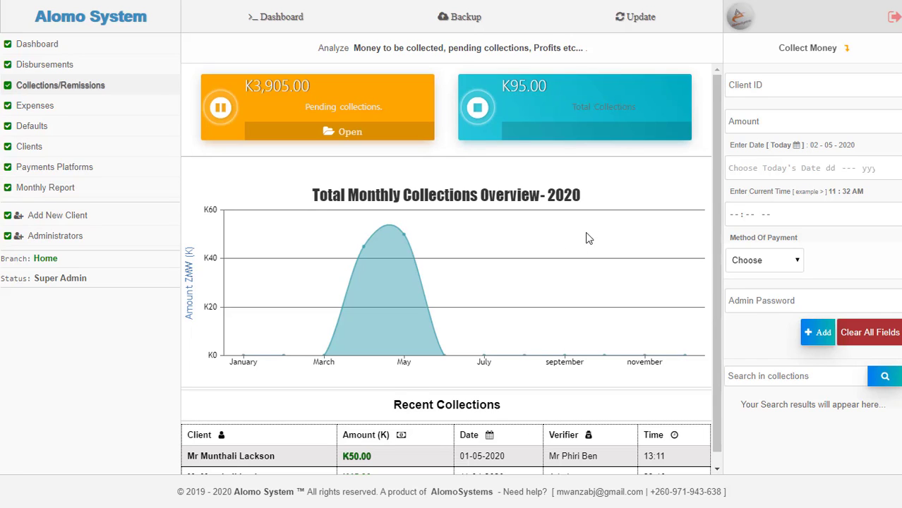
{"action": "scroll", "coordinate": [601, 180], "scroll_direction": "down", "scroll_amount": 1}
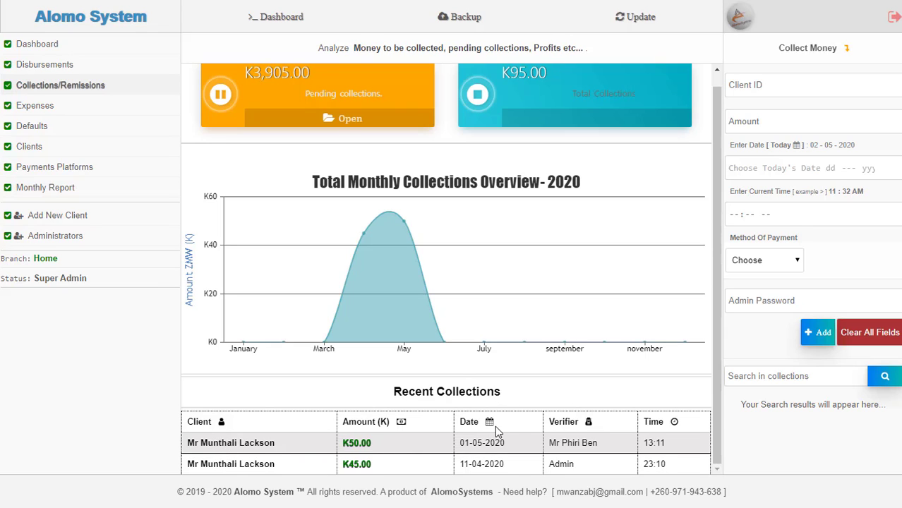
{"action": "left_click_drag", "start_coordinate": [585, 424], "coordinate": [548, 424]}
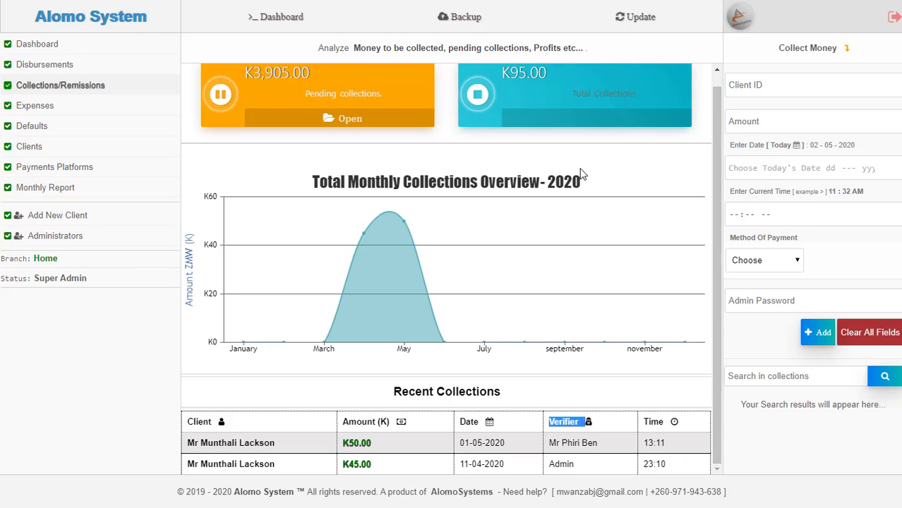
{"action": "scroll", "coordinate": [714, 80], "scroll_direction": "up", "scroll_amount": 1}
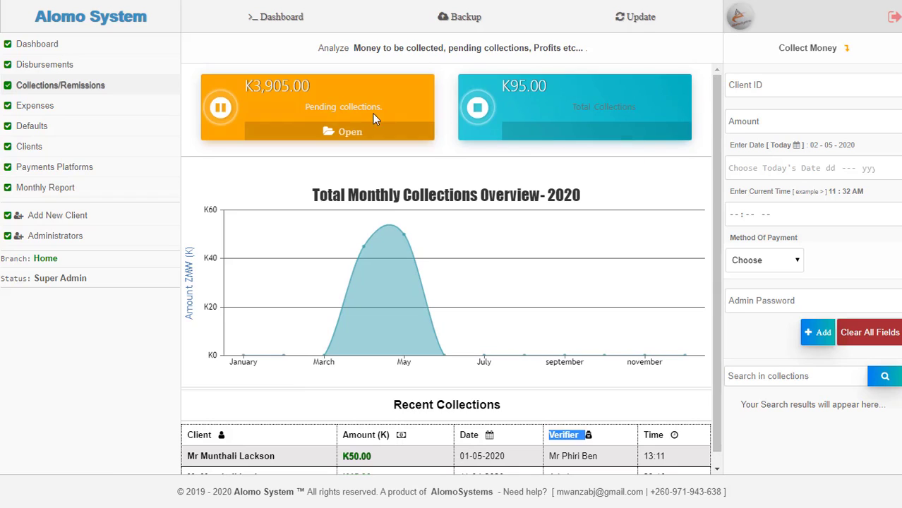
- Copy the new borrower's client ID from the Pending Collections list, then close the list
{"action": "left_click", "coordinate": [335, 141]}
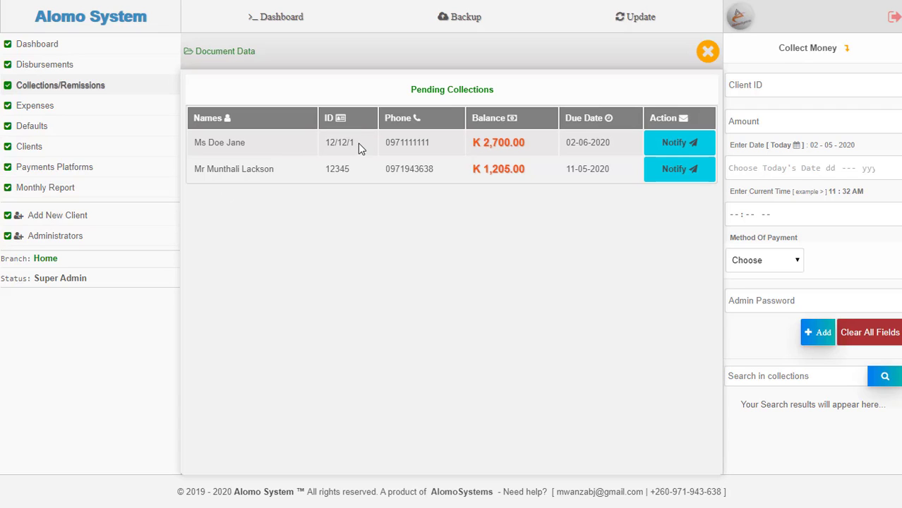
{"action": "left_click_drag", "start_coordinate": [352, 143], "coordinate": [323, 146]}
{"action": "right_click", "coordinate": [331, 144]}
{"action": "left_click", "coordinate": [344, 155]}
{"action": "left_click", "coordinate": [704, 55]}
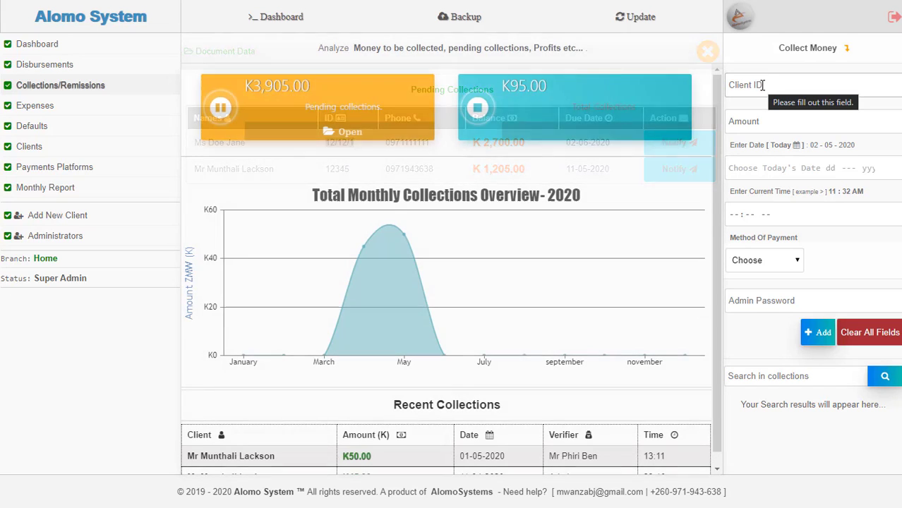
- Paste the borrower's client ID into Client ID and enter amount 250
{"action": "left_click", "coordinate": [762, 84]}
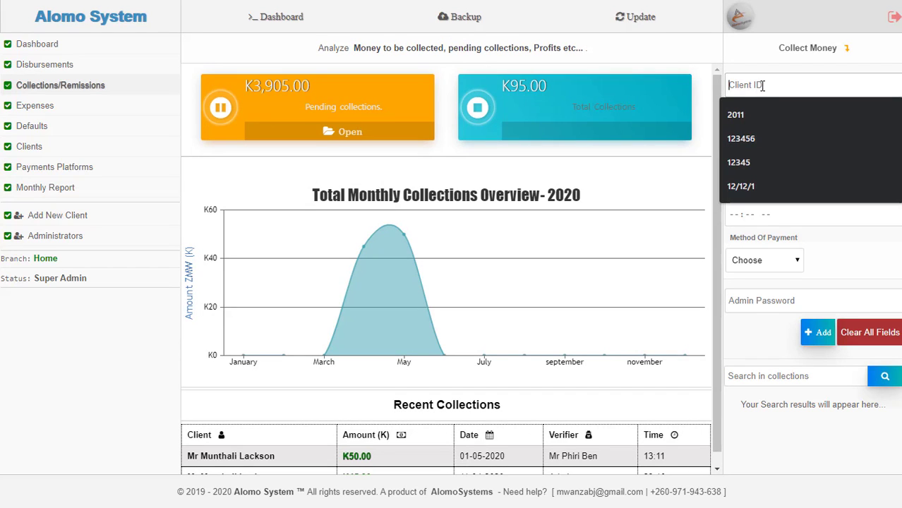
{"action": "right_click", "coordinate": [761, 84]}
{"action": "left_click", "coordinate": [773, 189]}
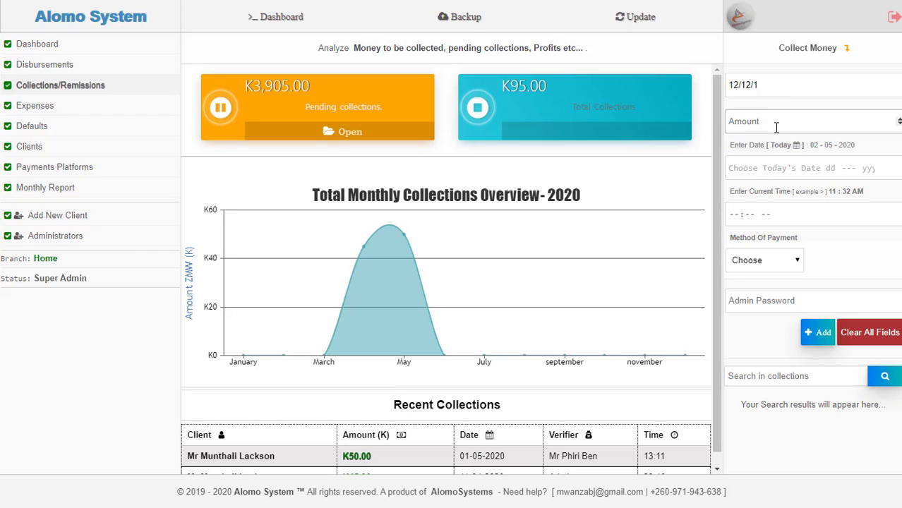
{"action": "type", "text": "250"}
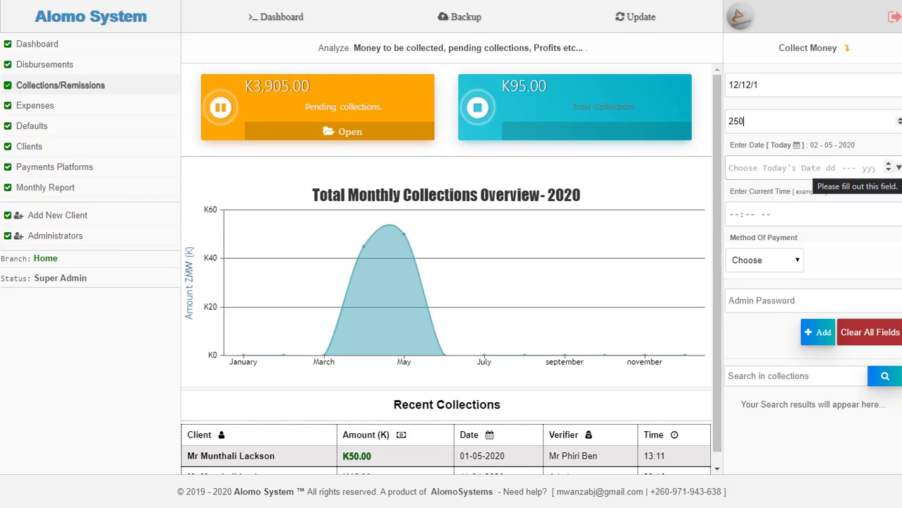
- Set the collection date to today and the time to 11:32 am
{"action": "left_click", "coordinate": [898, 167]}
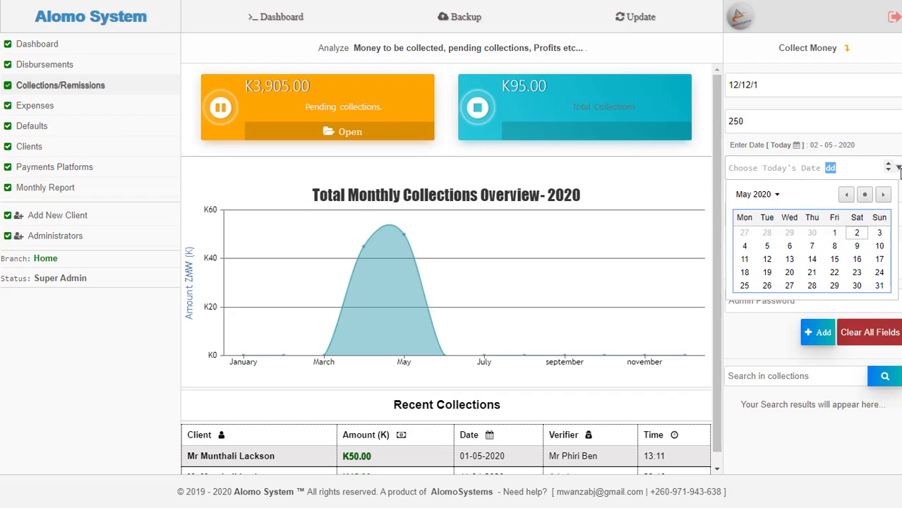
{"action": "left_click", "coordinate": [853, 234]}
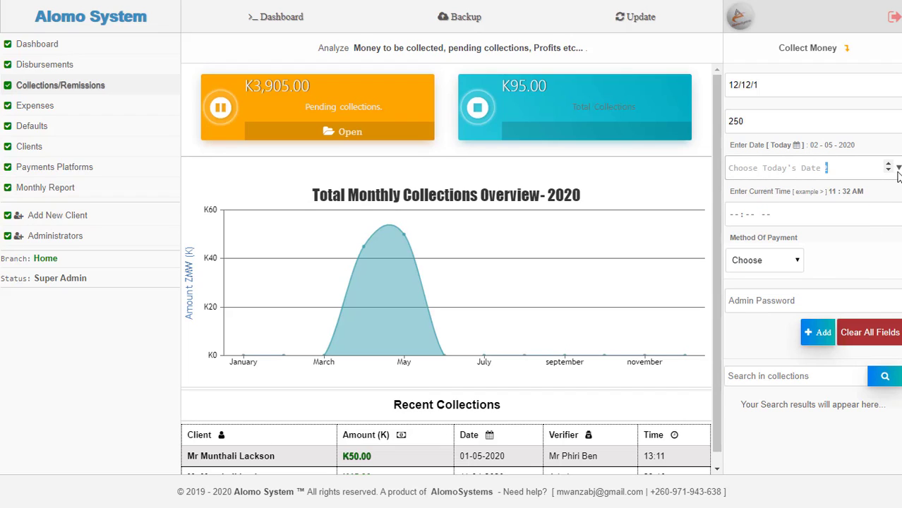
{"action": "left_click", "coordinate": [899, 170]}
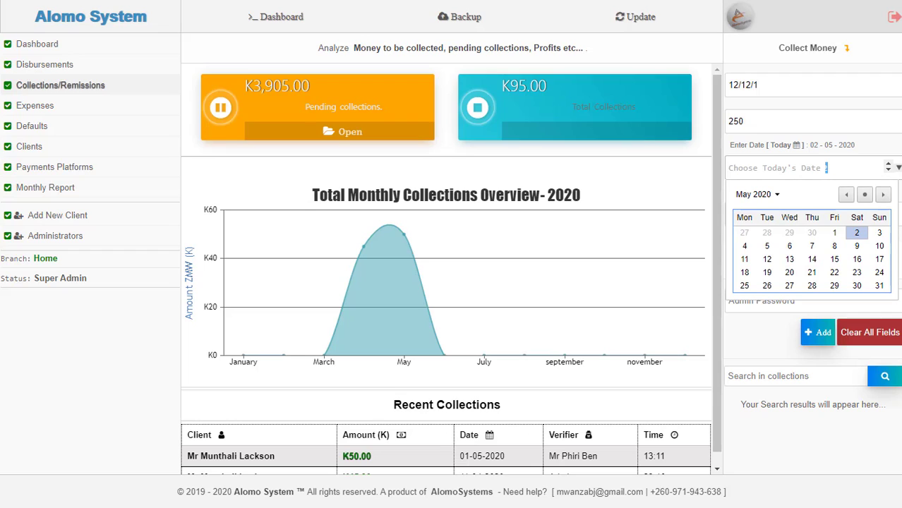
{"action": "left_click", "coordinate": [867, 195]}
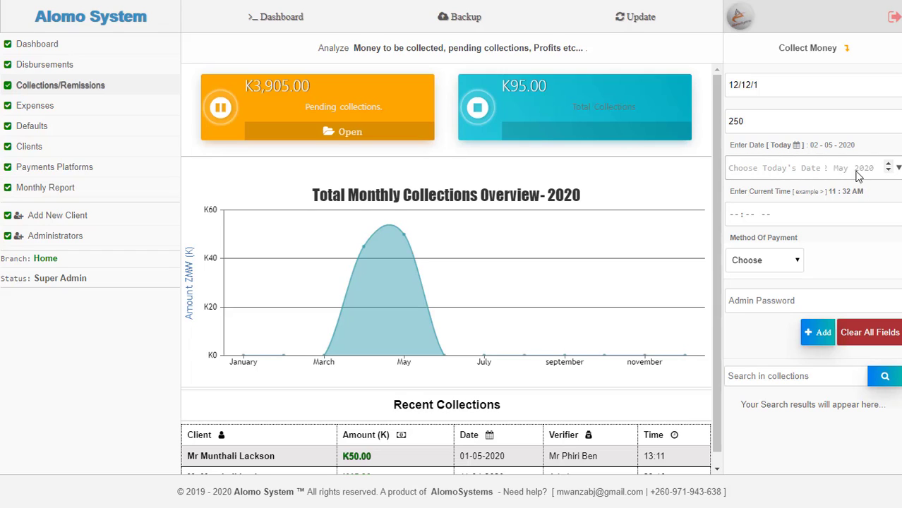
{"action": "left_click", "coordinate": [734, 216]}
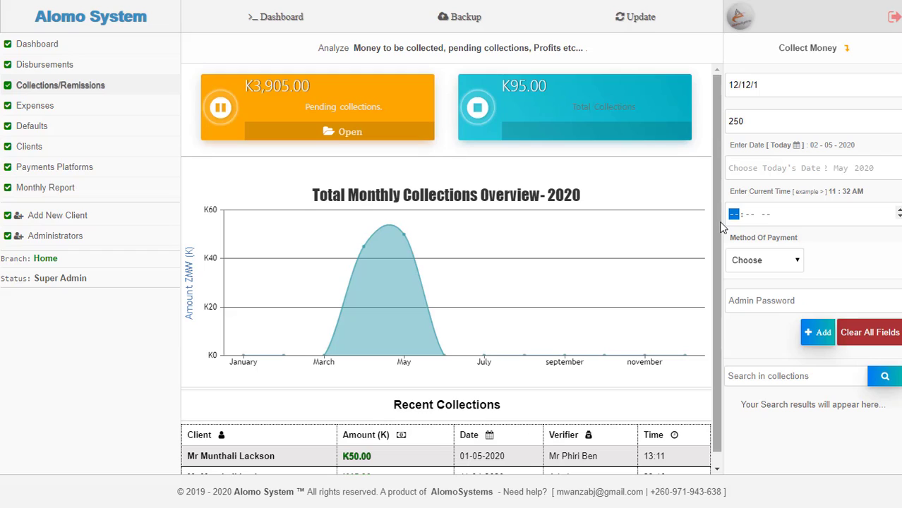
{"action": "type", "text": "11:32 am"}
- Set Cash as the Method Of Payment for the K250 collection
{"action": "left_click", "coordinate": [765, 243]}
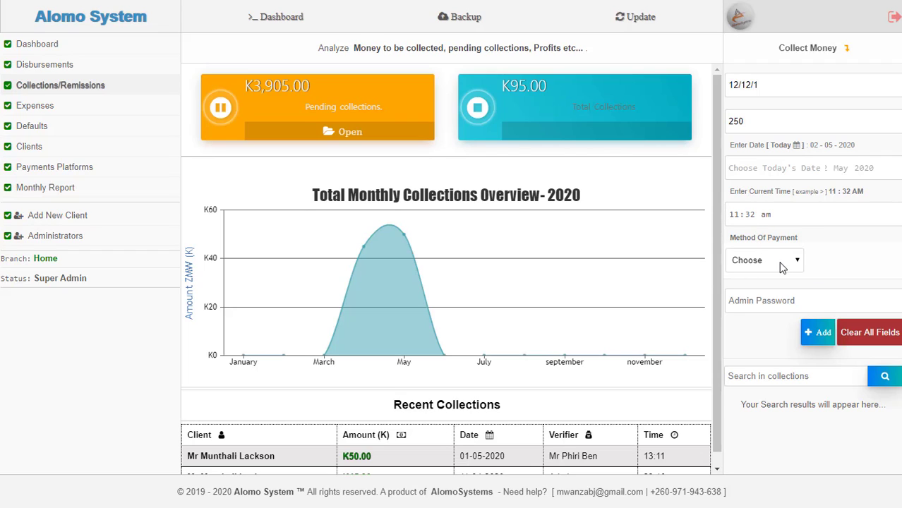
{"action": "left_click", "coordinate": [782, 267]}
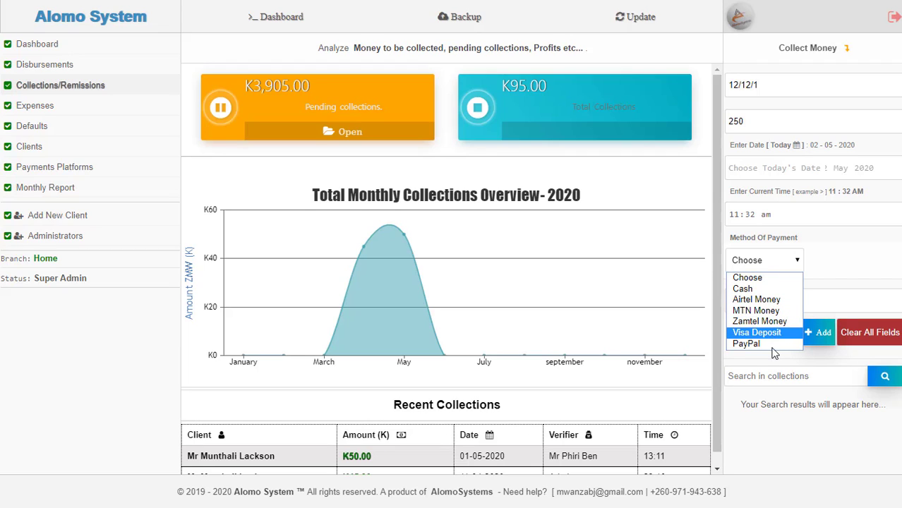
{"action": "left_click", "coordinate": [778, 299]}
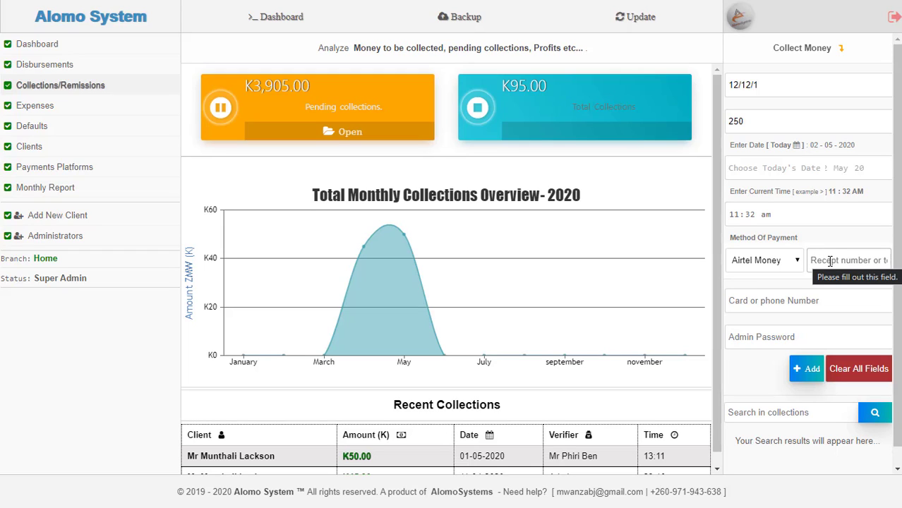
{"action": "left_click", "coordinate": [831, 261]}
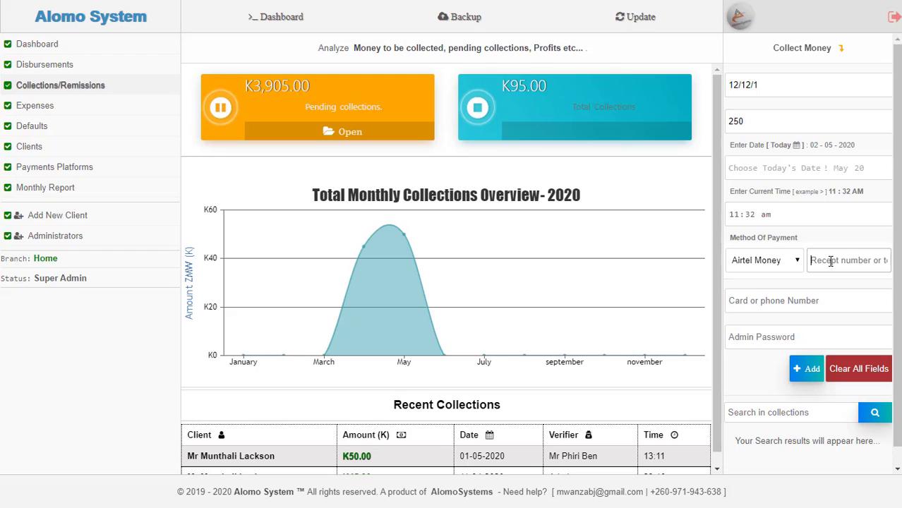
{"action": "left_click", "coordinate": [793, 304]}
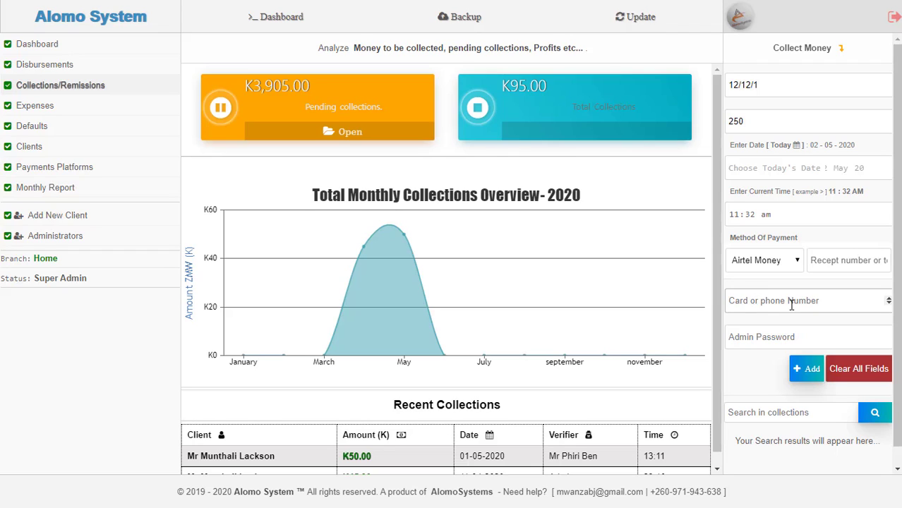
{"action": "left_click", "coordinate": [780, 268]}
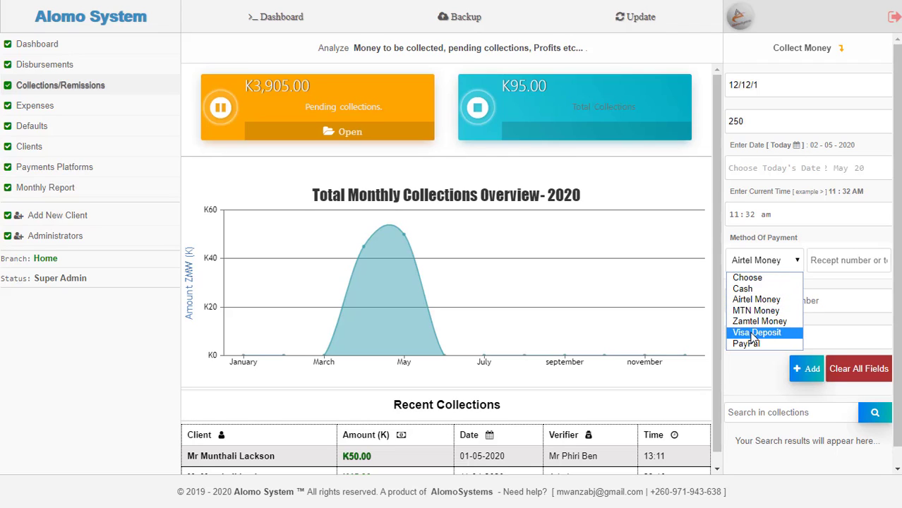
{"action": "left_click", "coordinate": [824, 309]}
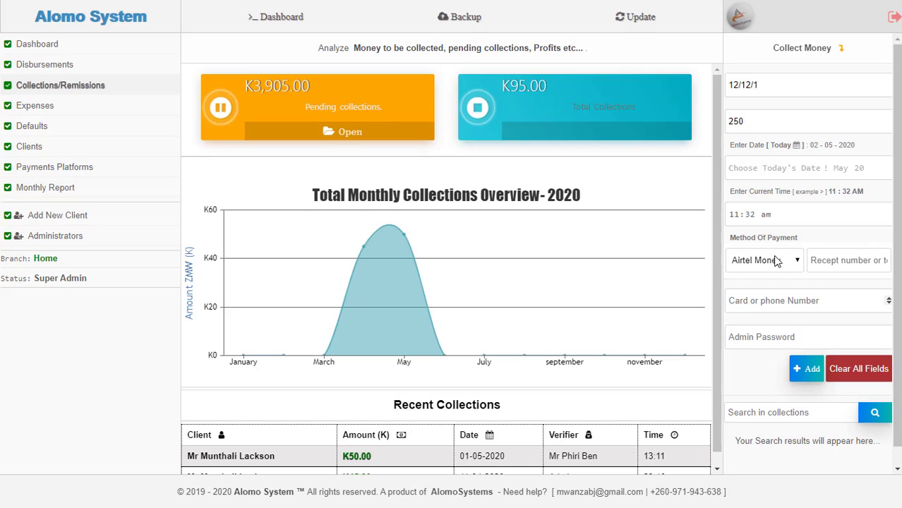
{"action": "left_click", "coordinate": [844, 262]}
{"action": "left_click", "coordinate": [778, 260]}
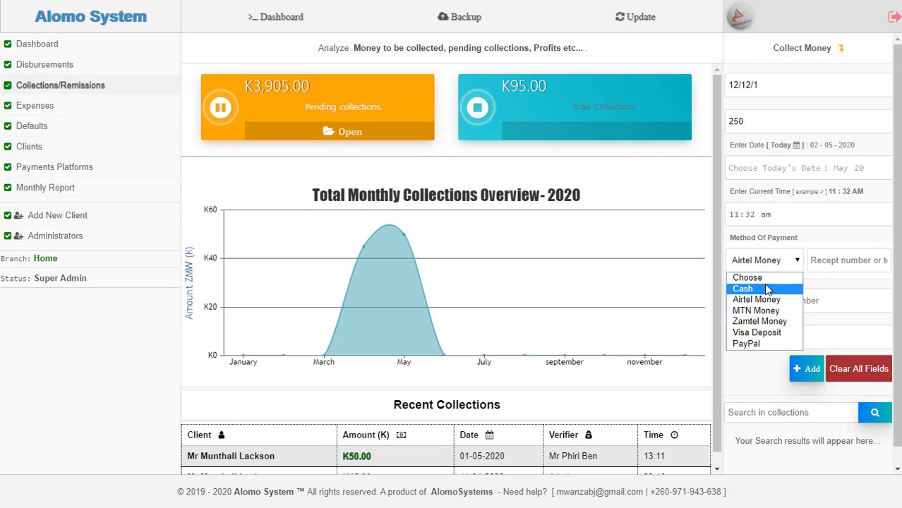
{"action": "left_click", "coordinate": [766, 288]}
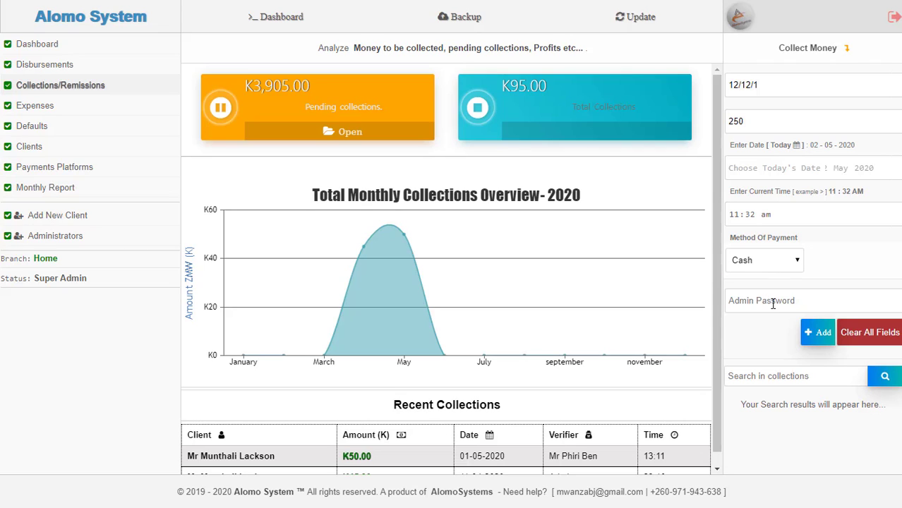
- Enter the admin password and add the K250 cash collection
{"action": "left_click", "coordinate": [766, 298]}
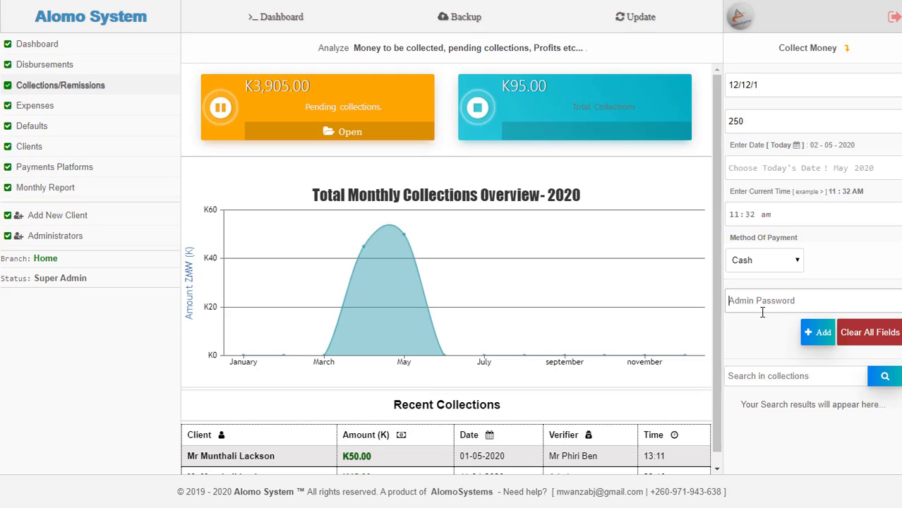
{"action": "key", "text": "Return"}
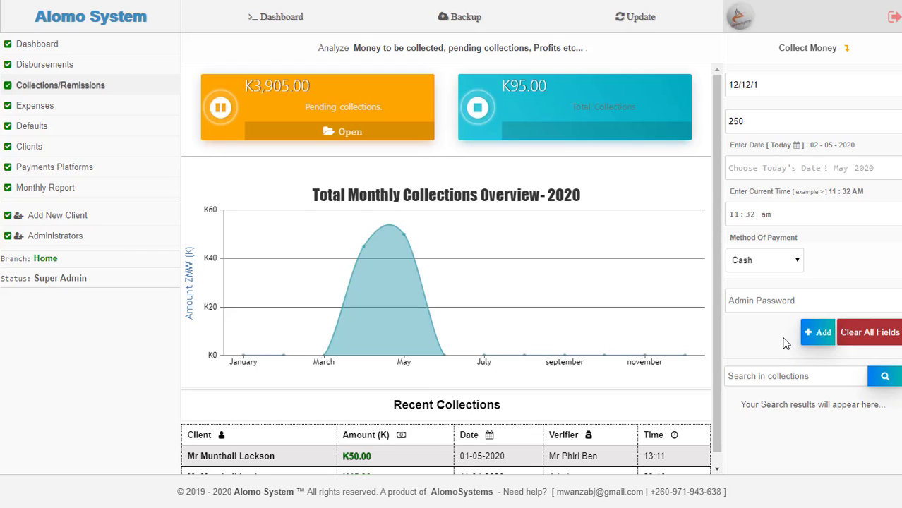
{"action": "type", "text": "1"}
{"action": "left_click", "coordinate": [805, 335]}
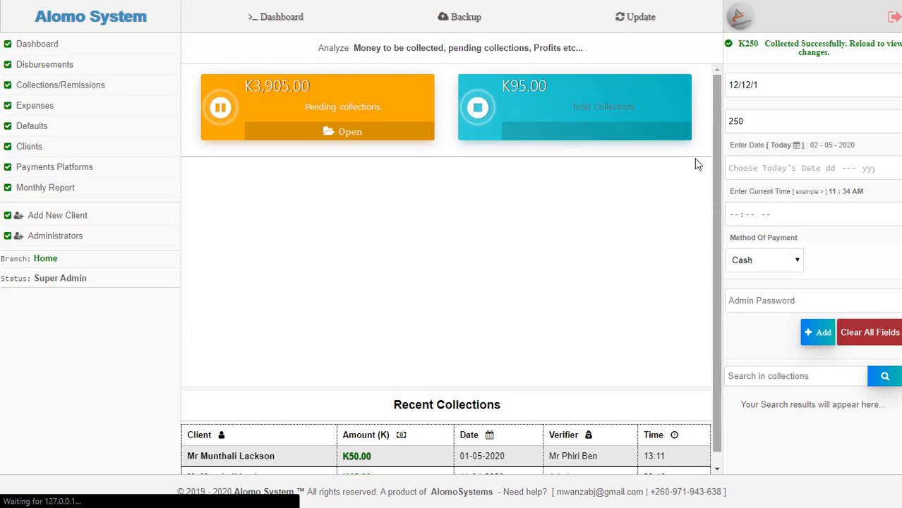
- Reload the dashboard and check Total Collections now reads K345.00
{"action": "right_click", "coordinate": [777, 64]}
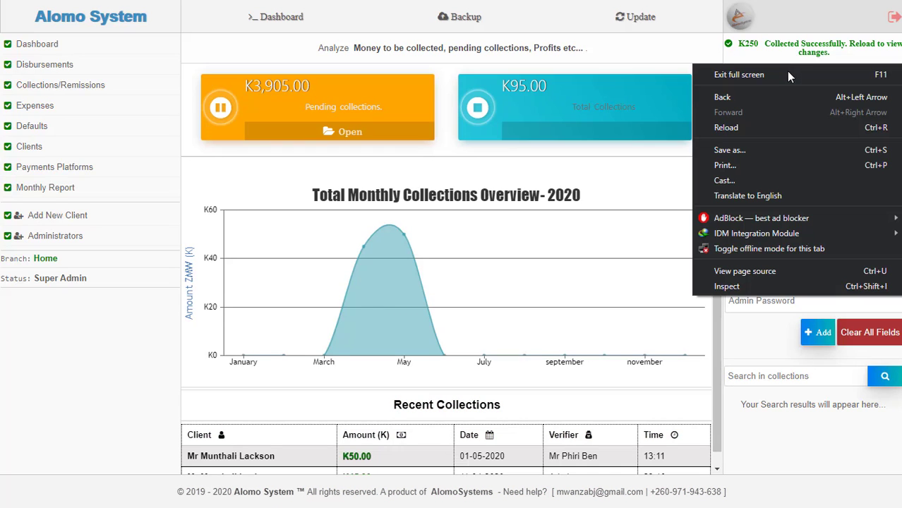
{"action": "left_click", "coordinate": [795, 126]}
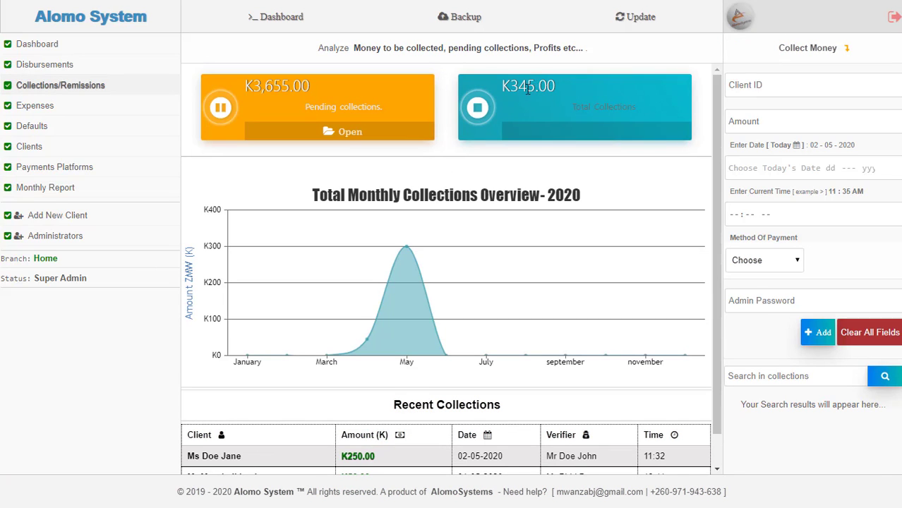
{"action": "left_click_drag", "start_coordinate": [534, 89], "coordinate": [511, 90]}
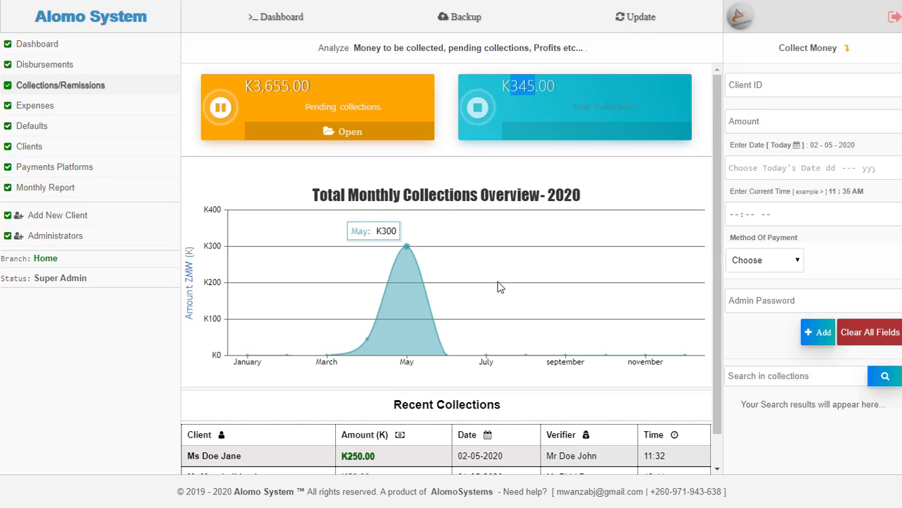
{"action": "mouse_move", "coordinate": [396, 264]}
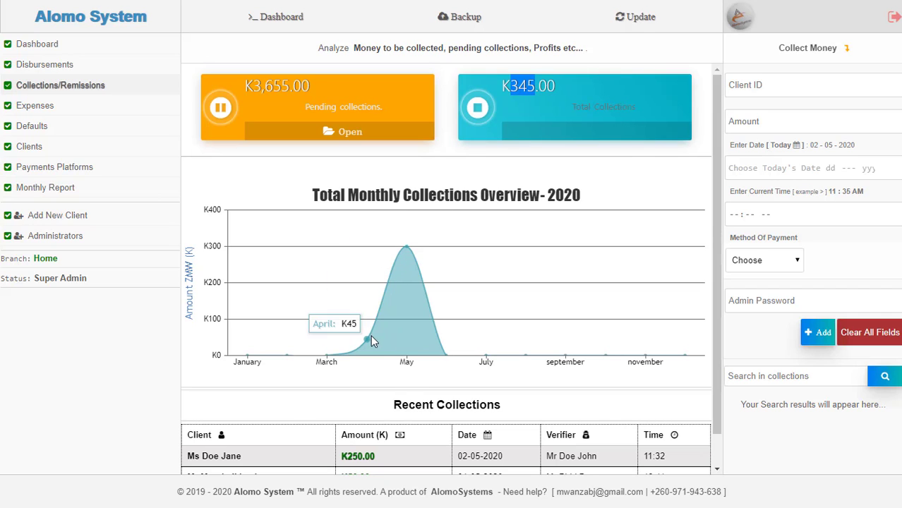
- Check Recent Collections for the new K250.00 entry dated 02-05-2020 at 11:32
{"action": "scroll", "coordinate": [411, 331], "scroll_direction": "down", "scroll_amount": 2}
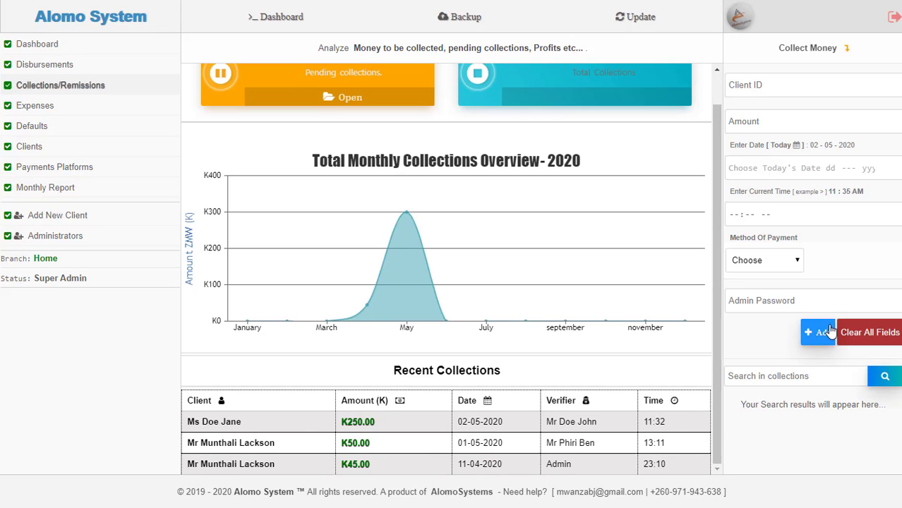
{"action": "left_click", "coordinate": [787, 376]}
{"action": "left_click", "coordinate": [765, 356]}
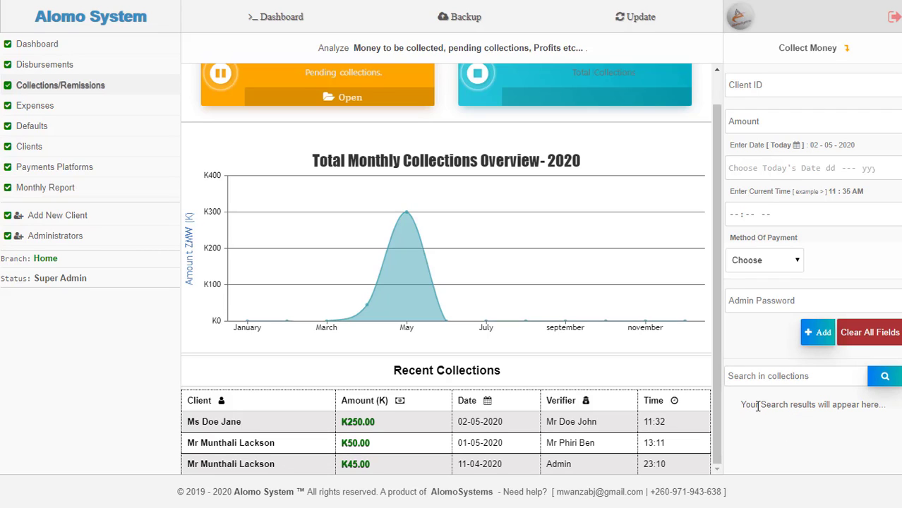
{"action": "left_click", "coordinate": [769, 376]}
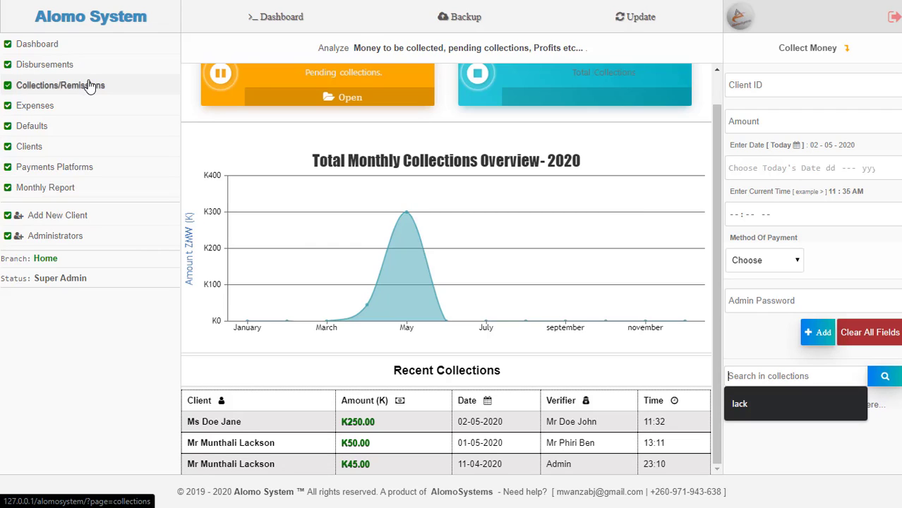
{"action": "left_click", "coordinate": [70, 223]}
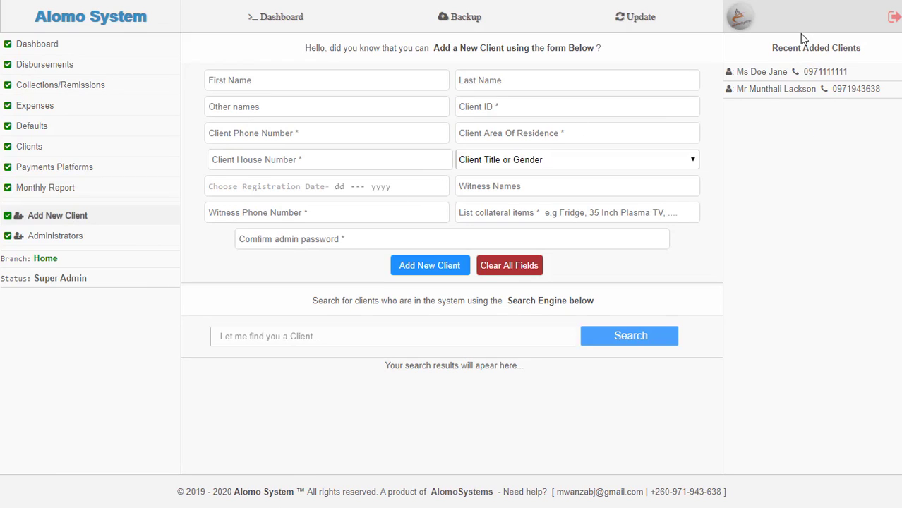
{"action": "left_click", "coordinate": [32, 75]}
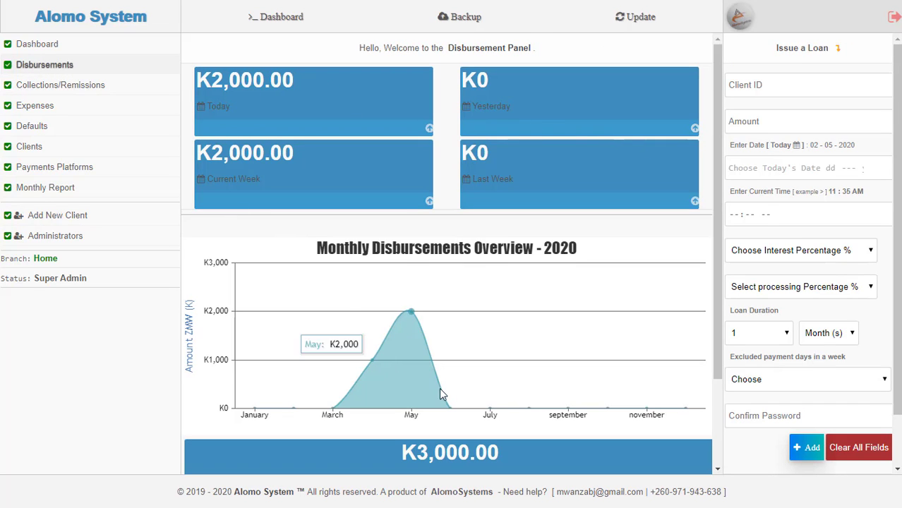
{"action": "scroll", "coordinate": [487, 353], "scroll_direction": "down", "scroll_amount": 2}
{"action": "scroll", "coordinate": [540, 290], "scroll_direction": "up", "scroll_amount": 2}
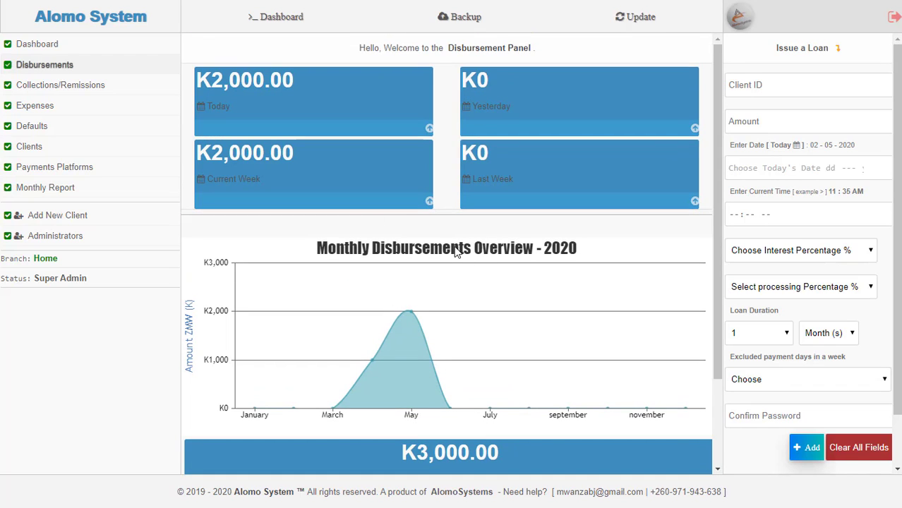
{"action": "left_click", "coordinate": [101, 86]}
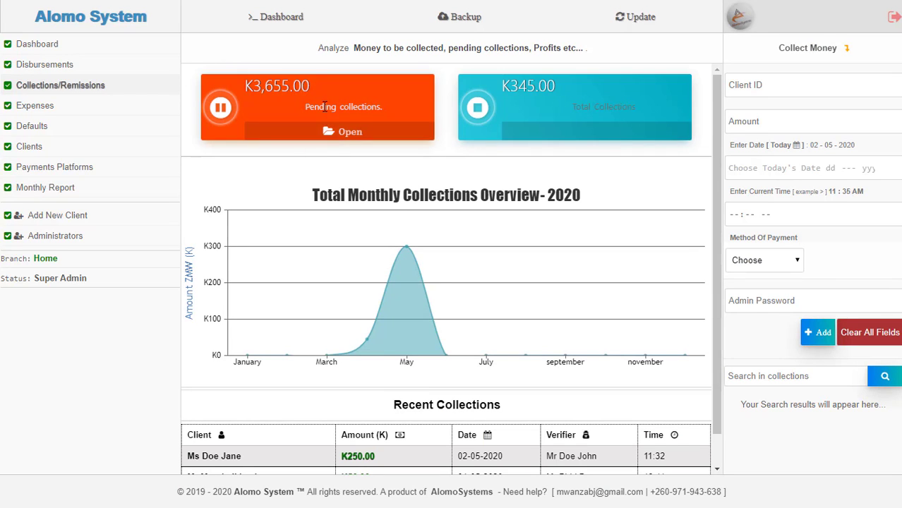
{"action": "left_click", "coordinate": [360, 133]}
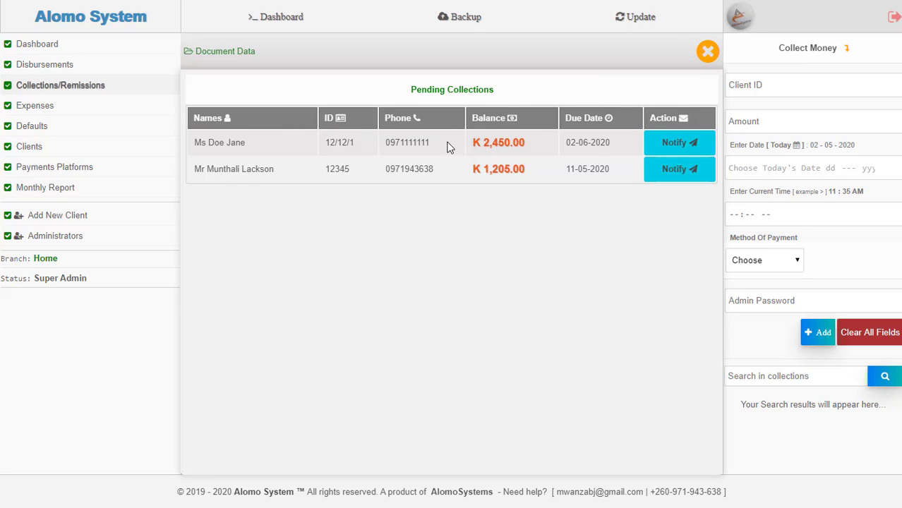
{"action": "left_click", "coordinate": [707, 51]}
{"action": "left_click", "coordinate": [773, 76]}
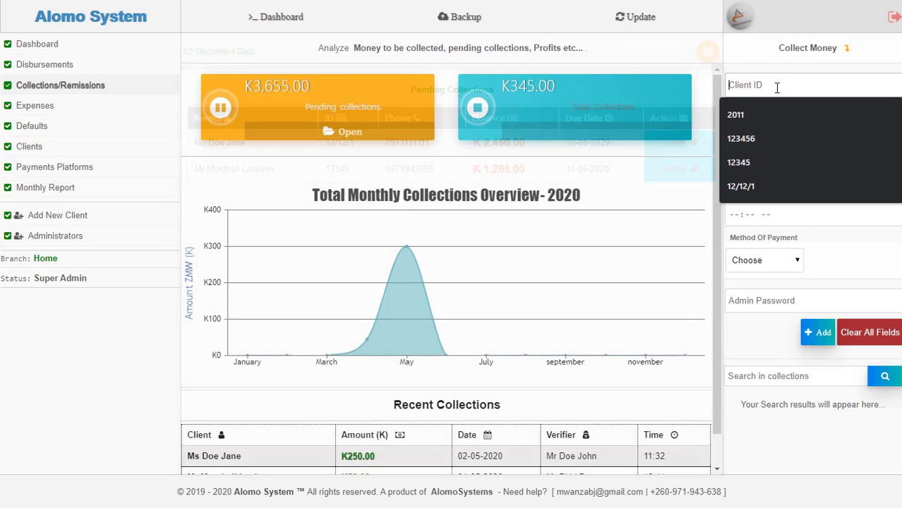
{"action": "left_click", "coordinate": [774, 65]}
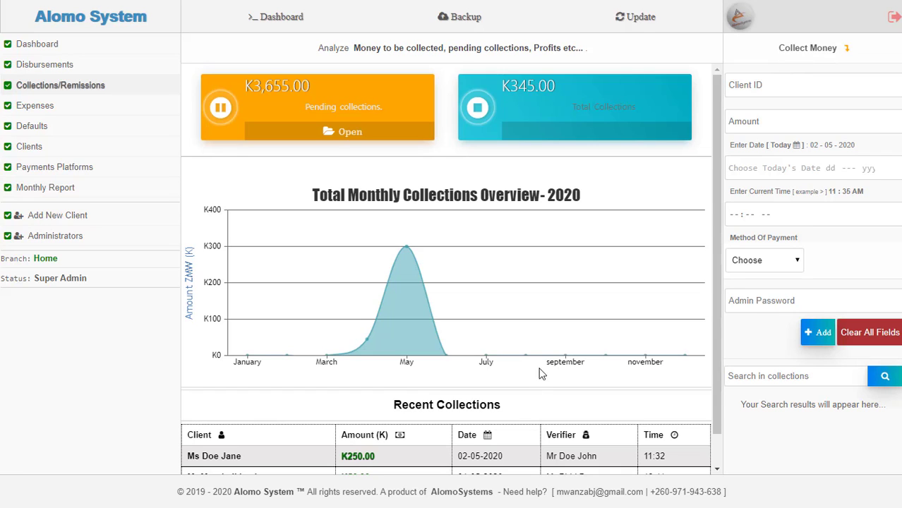
{"action": "mouse_move", "coordinate": [389, 262]}
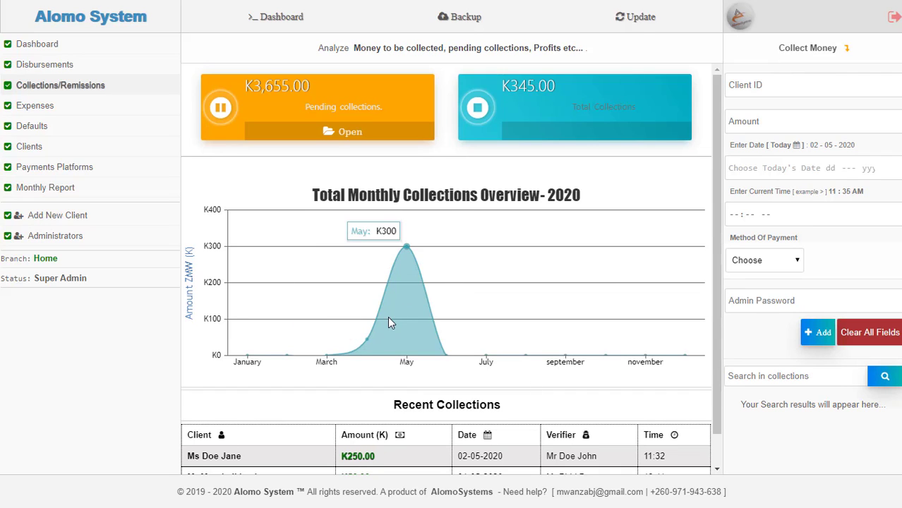
{"action": "scroll", "coordinate": [405, 260], "scroll_direction": "down", "scroll_amount": 1}
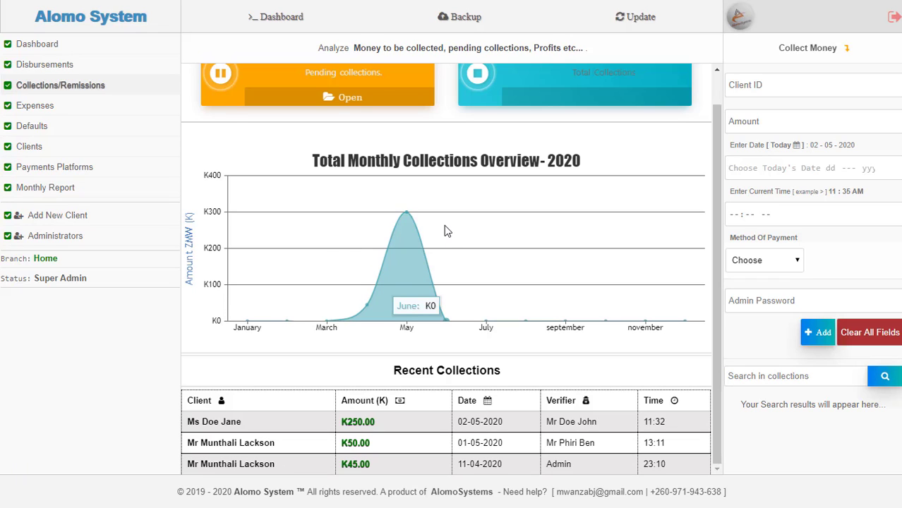
{"action": "scroll", "coordinate": [656, 109], "scroll_direction": "up", "scroll_amount": 1}
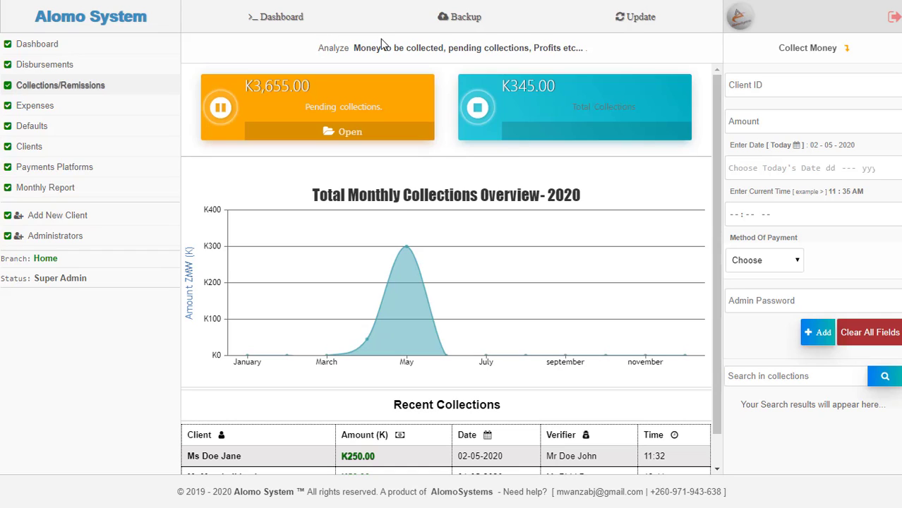
{"action": "left_click", "coordinate": [895, 22]}
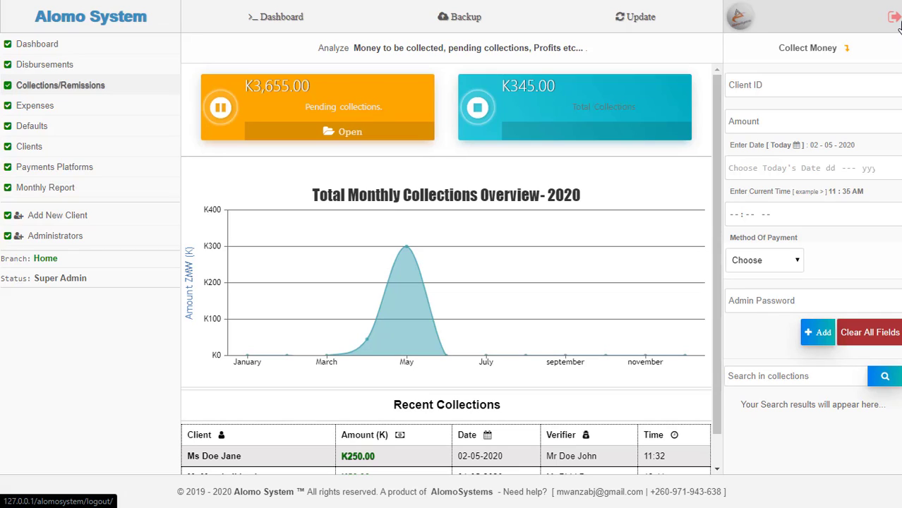